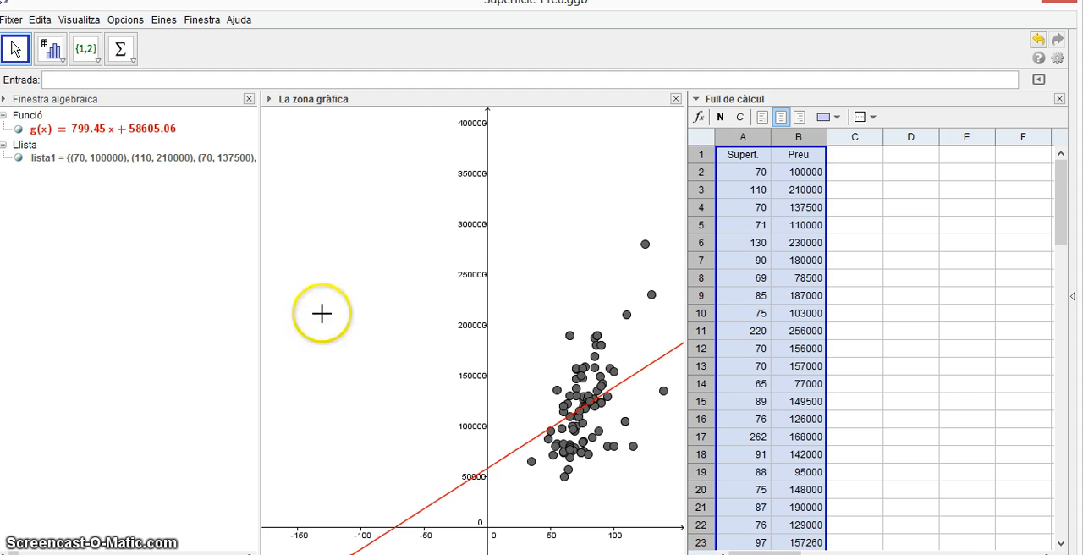
Copy the surface and price data in cells A1:B101 of the Superfície-Preu spreadsheet.
left_click_drag(738, 159, 783, 554)
scroll(796, 288, "down", 9)
right_click(773, 511)
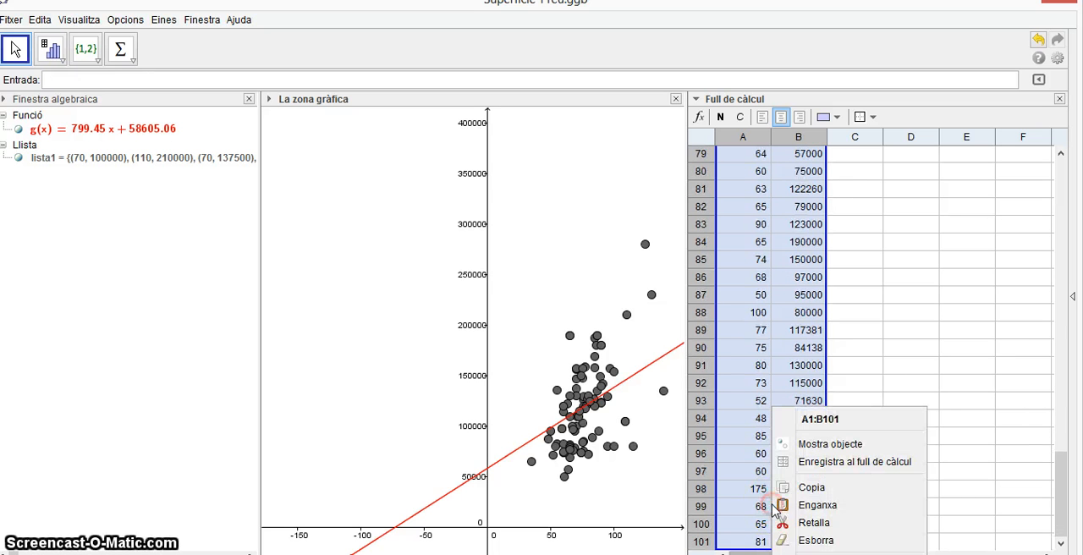
left_click(810, 490)
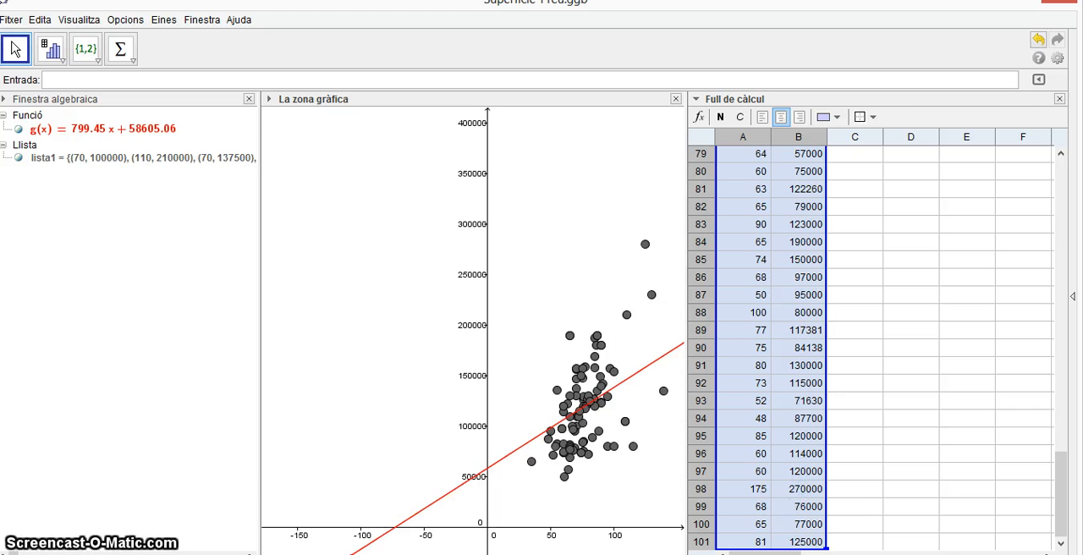
Switch to the regressió llibres ingressos file and paste the copied data over cells A2:B102, replacing the book and income data.
left_click(337, 543)
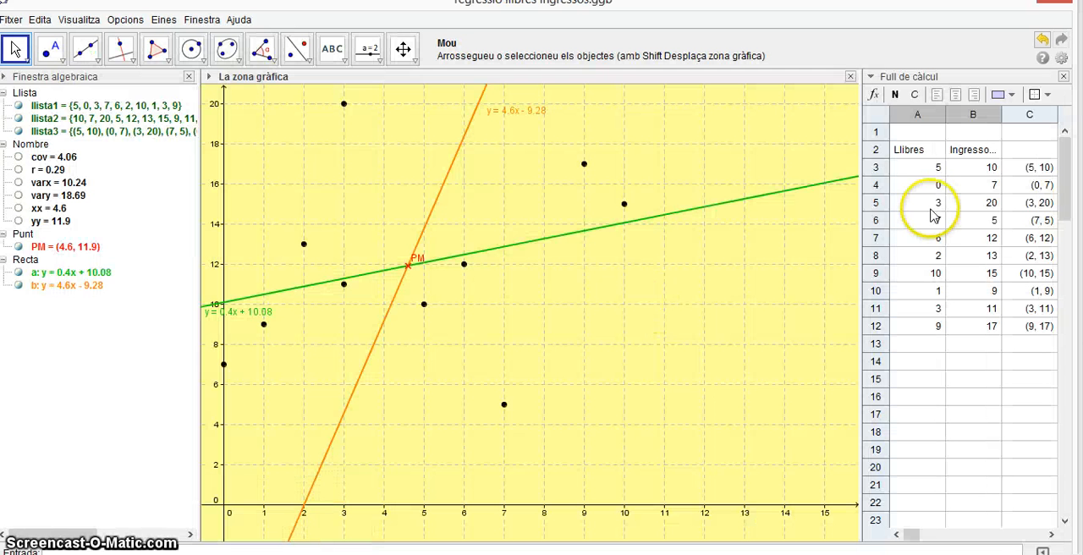
left_click_drag(919, 155, 990, 503)
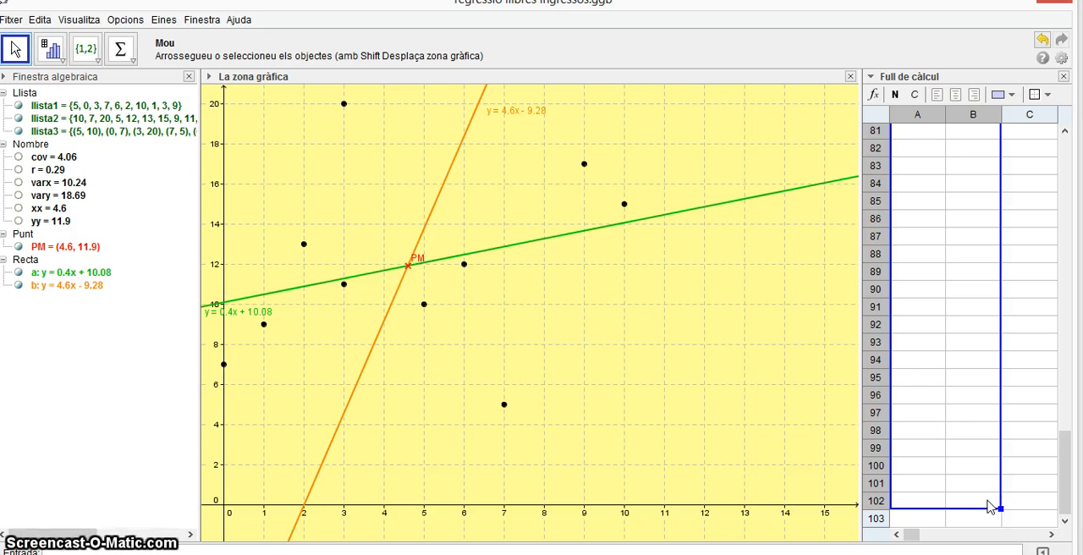
right_click(928, 372)
left_click(974, 468)
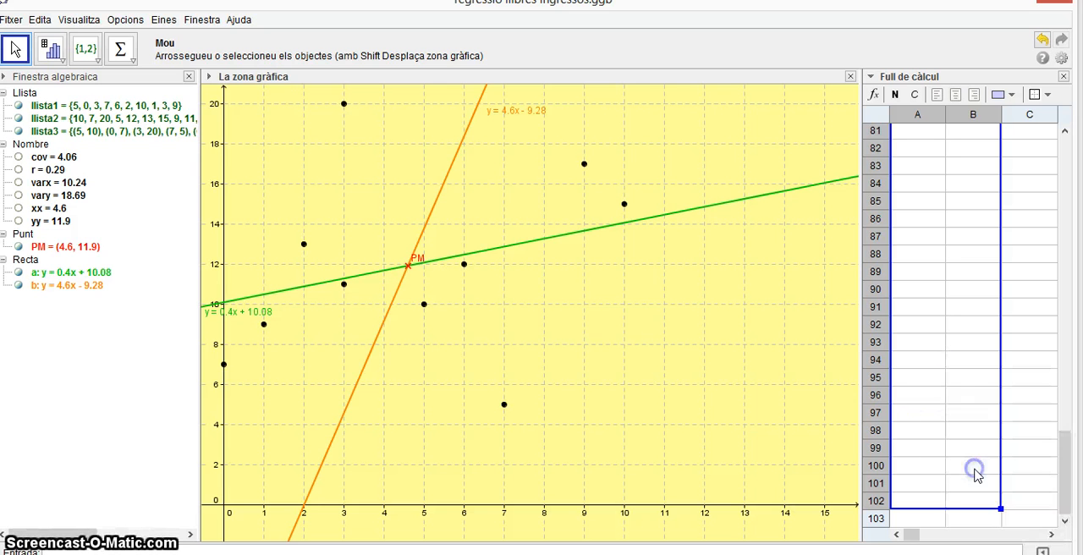
left_click(931, 398)
scroll(940, 398, "up", 20)
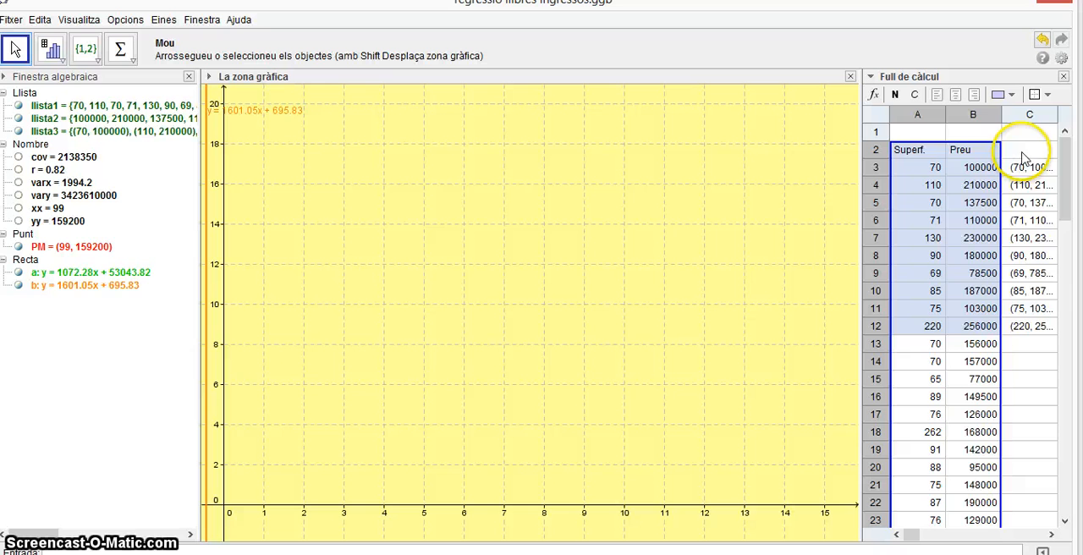
Widen column C to fit its points and fill the point formula from C12 down through row 102.
left_click(1052, 535)
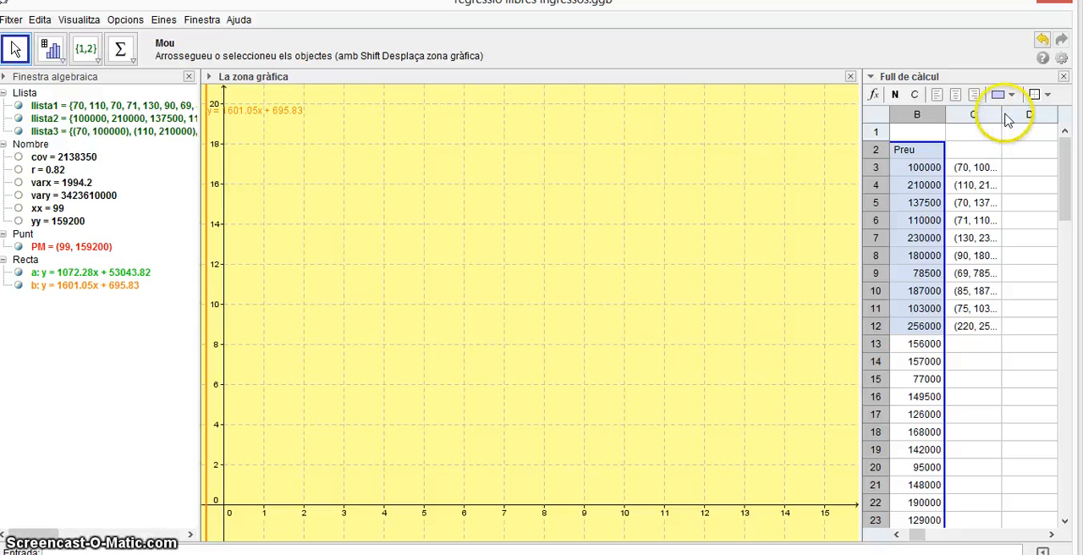
left_click_drag(1001, 113, 1022, 113)
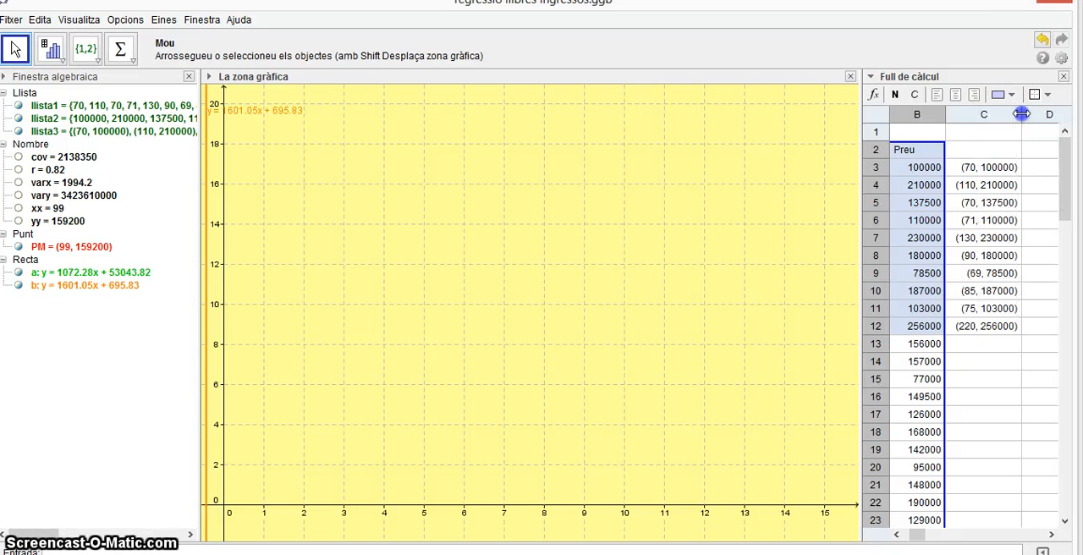
left_click(997, 336)
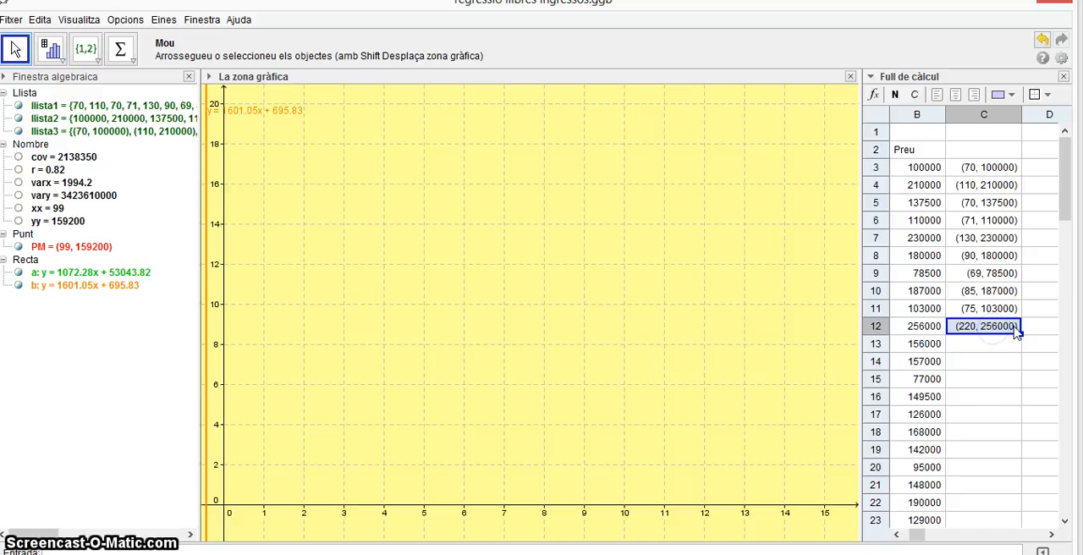
left_click_drag(1020, 333, 994, 475)
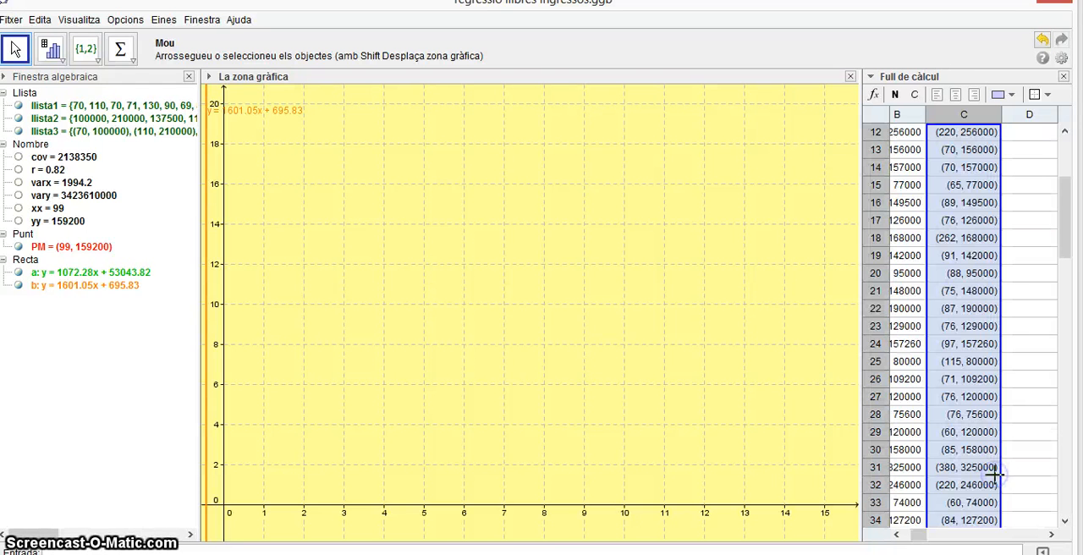
Widen the spreadsheet view by shrinking the graphics view, and resize columns B and C to fit it.
left_click(875, 242)
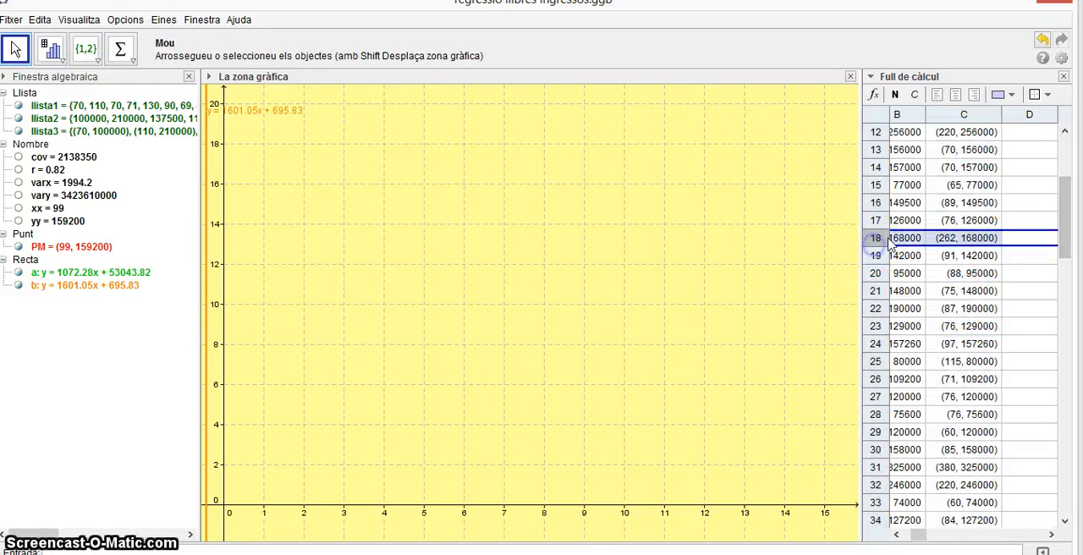
left_click(110, 106)
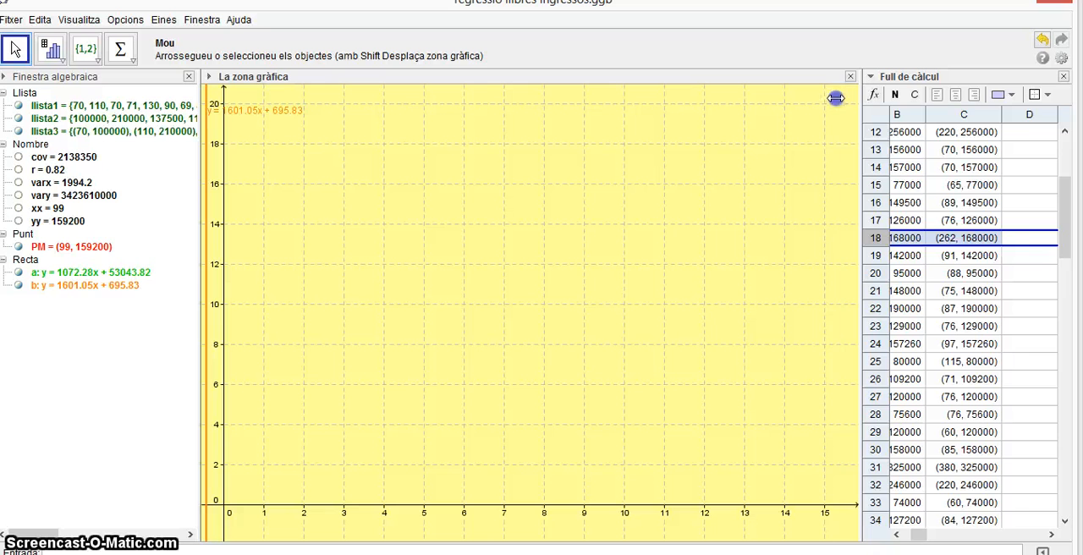
left_click_drag(835, 98, 836, 99)
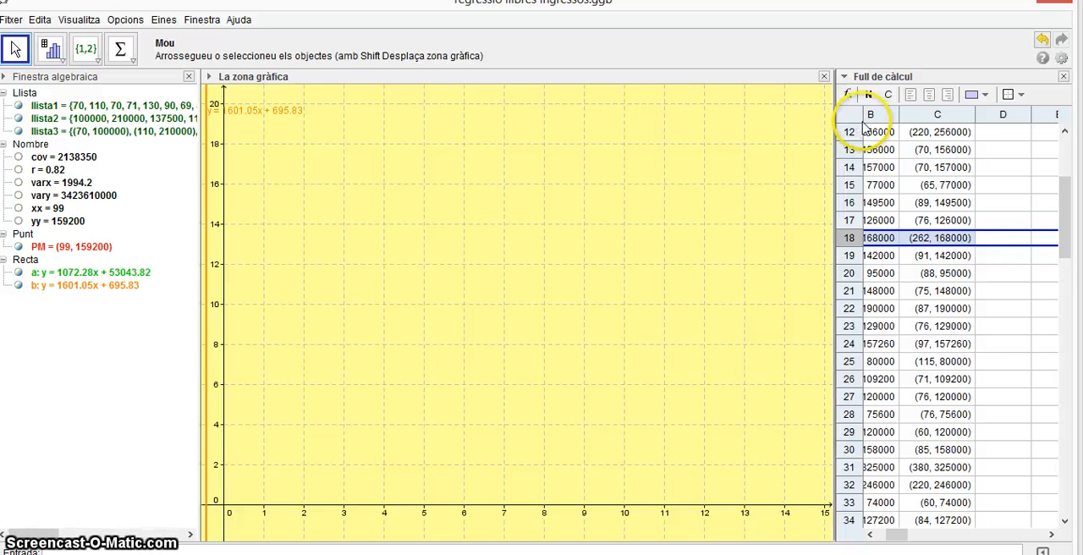
left_click_drag(898, 113, 967, 117)
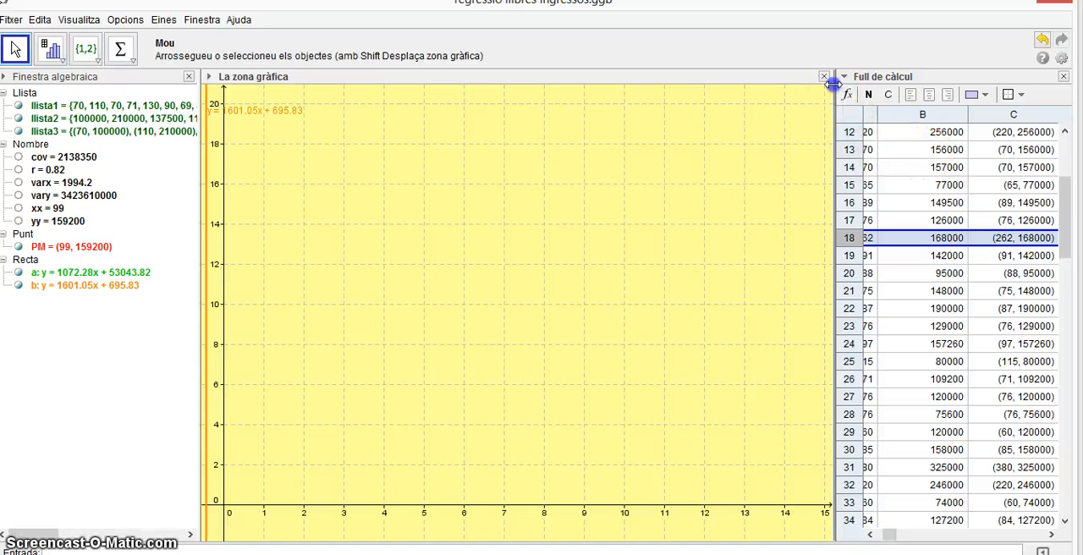
left_click_drag(834, 85, 871, 114)
left_click_drag(1007, 115, 937, 116)
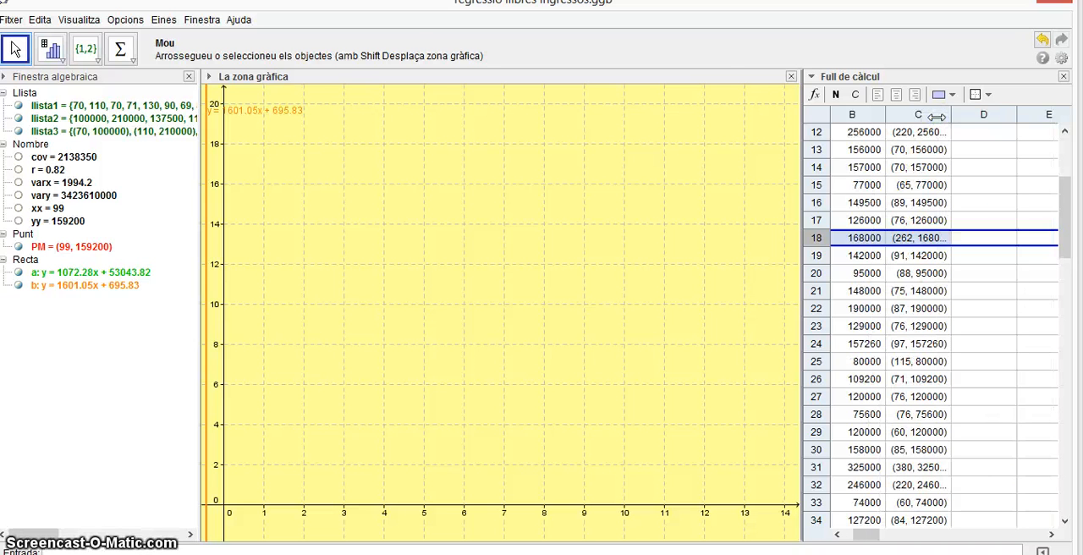
left_click(794, 109)
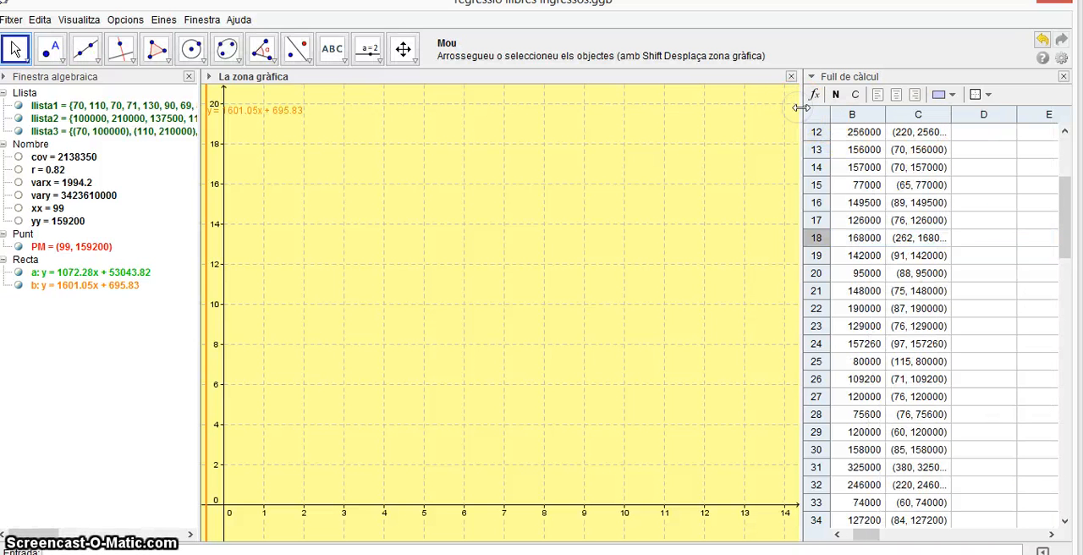
left_click_drag(789, 113, 754, 116)
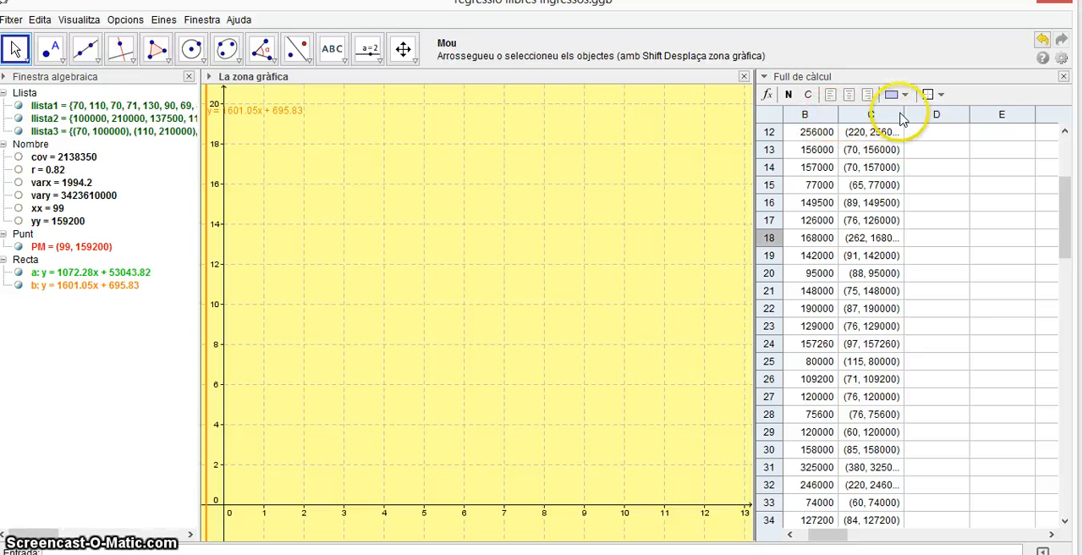
left_click_drag(903, 113, 1021, 114)
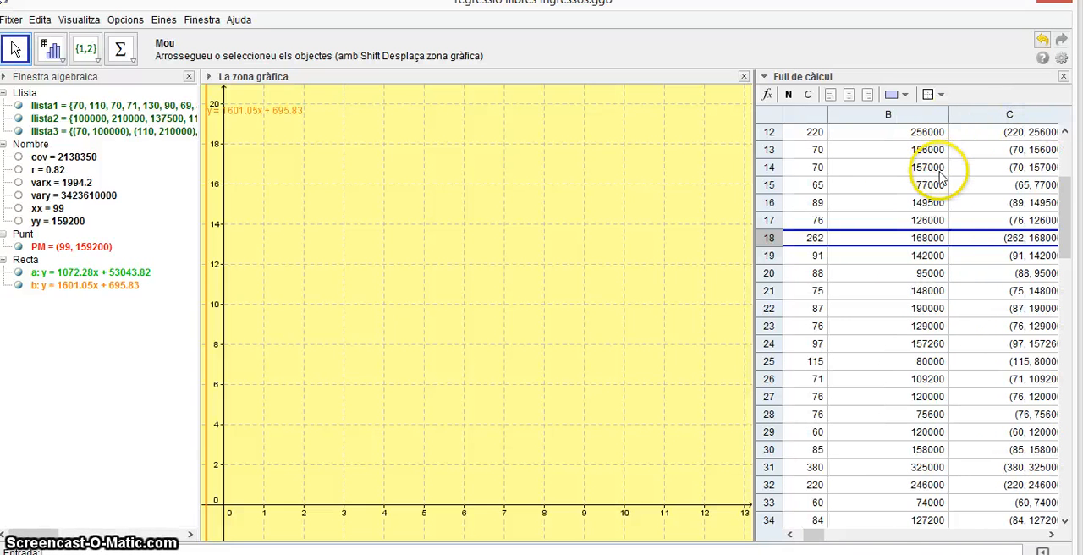
scroll(814, 172, "up", 4)
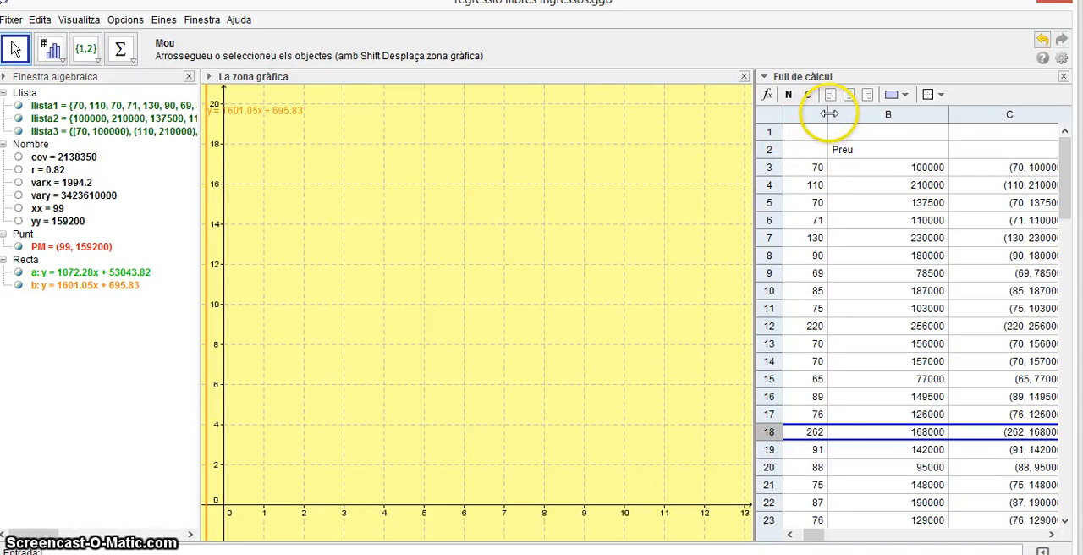
left_click_drag(826, 115, 855, 116)
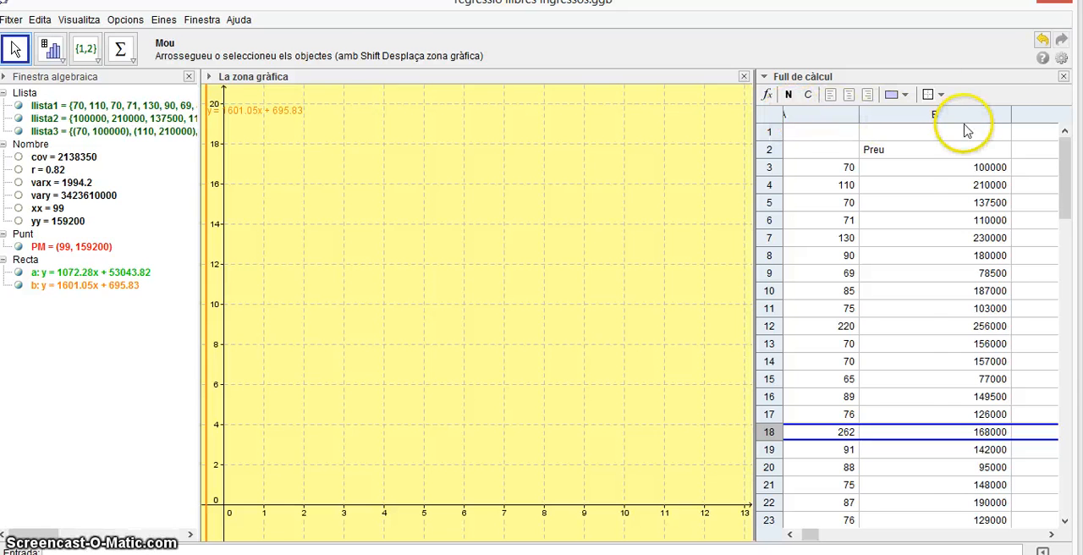
left_click(1043, 39)
left_click(1043, 40)
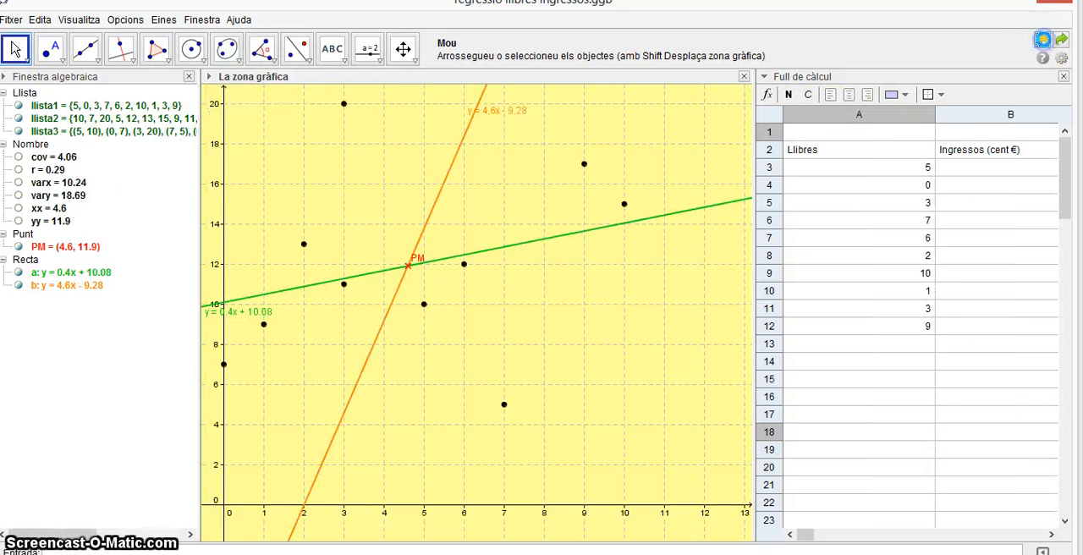
left_click(1060, 41)
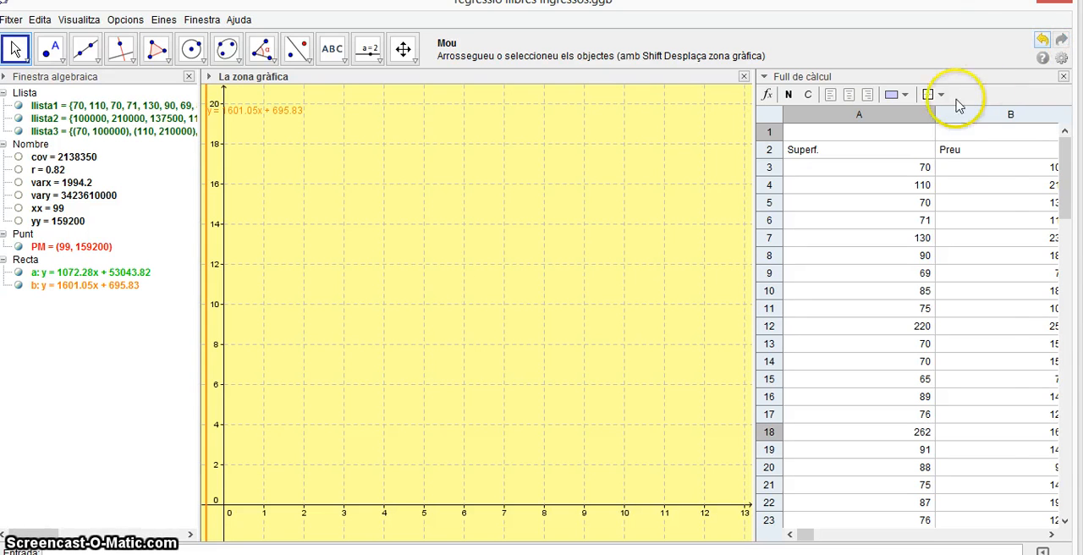
Narrow the spreadsheet columns so that columns A, B and C all fit in the spreadsheet view.
left_click_drag(935, 119, 848, 118)
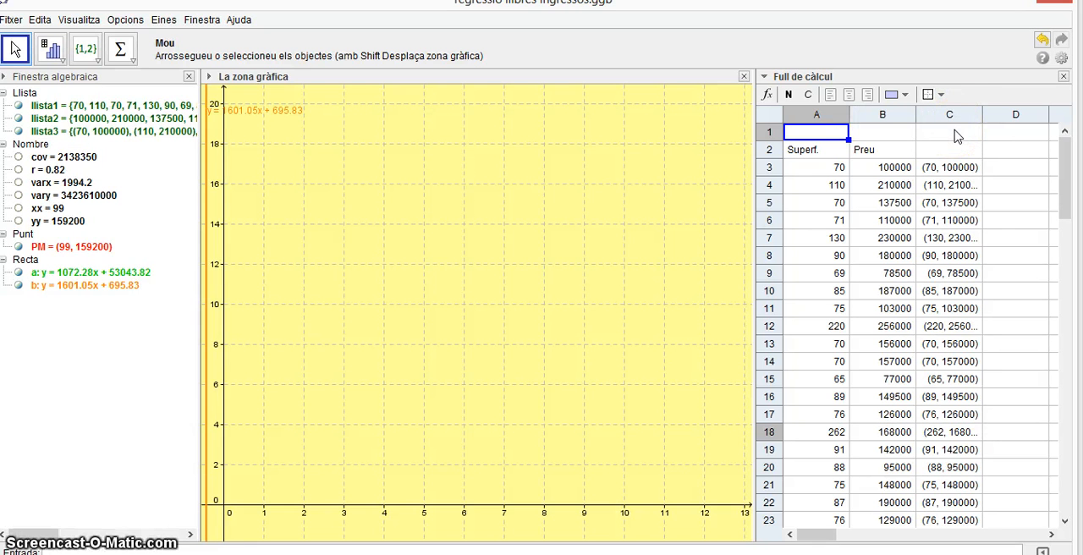
Open the definition of llista1 in its object properties and select the whole cell list for editing.
left_click(146, 103)
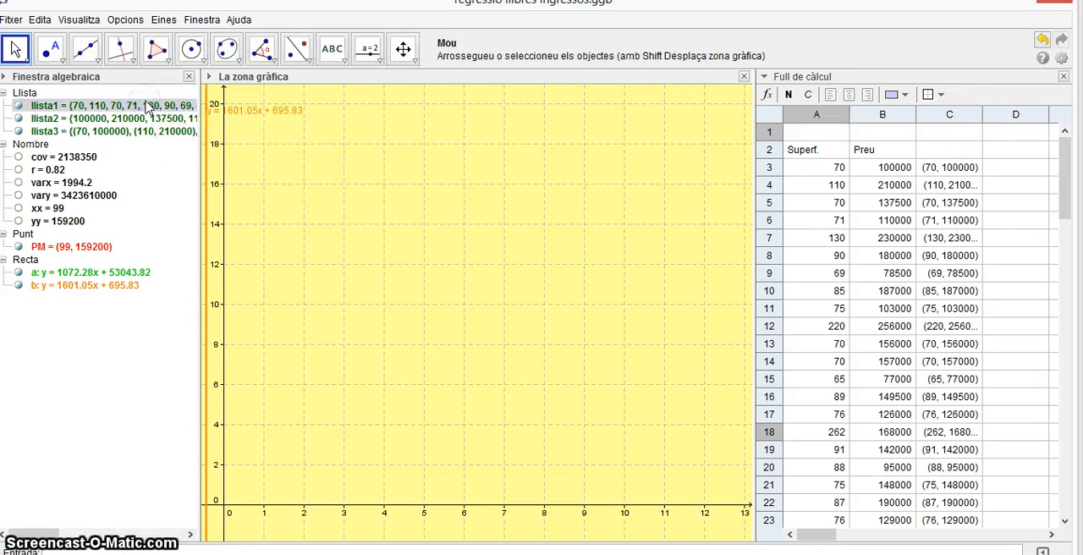
double_click(146, 103)
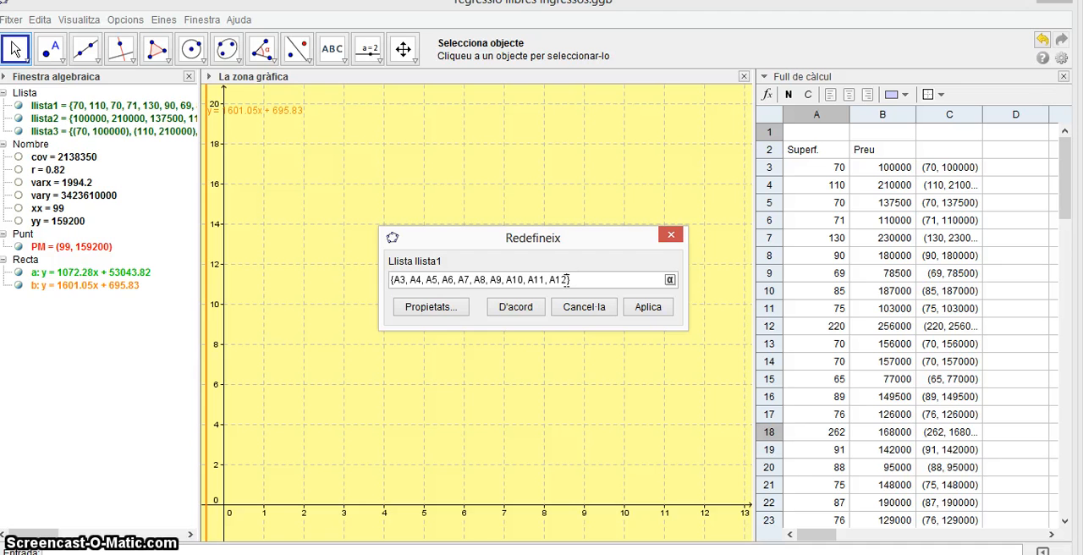
left_click(396, 285)
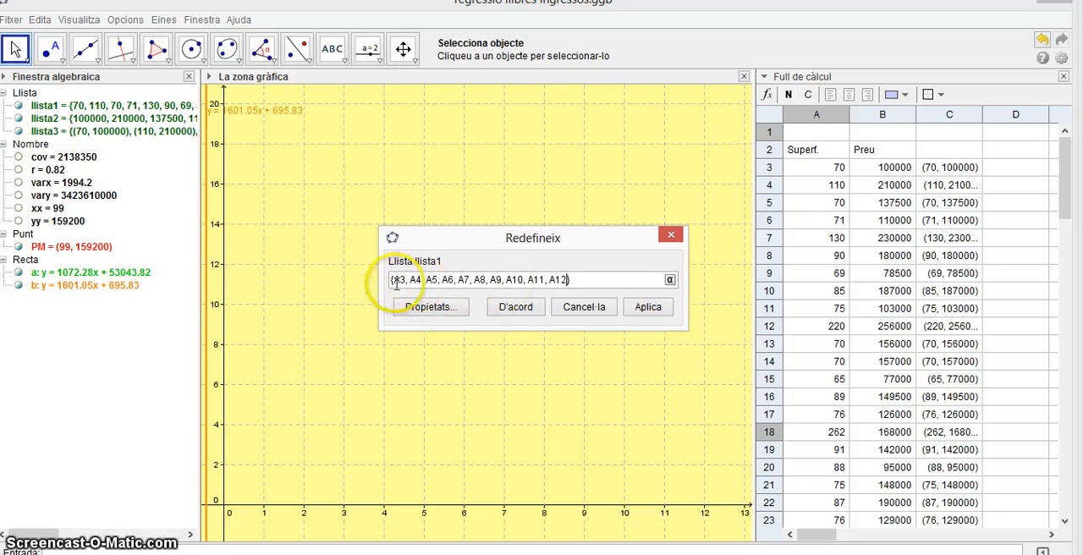
left_click_drag(394, 283, 486, 280)
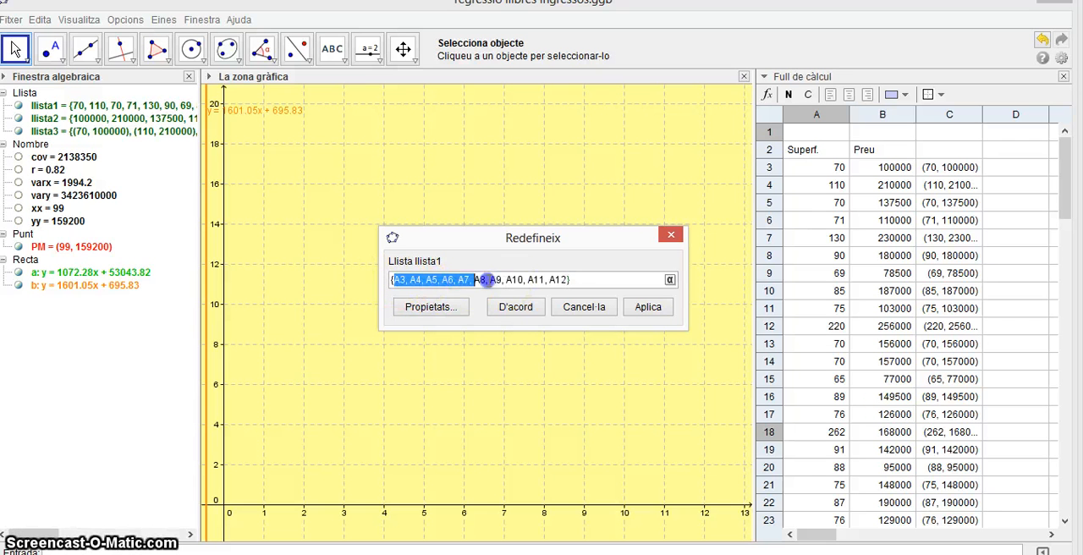
left_click(590, 279)
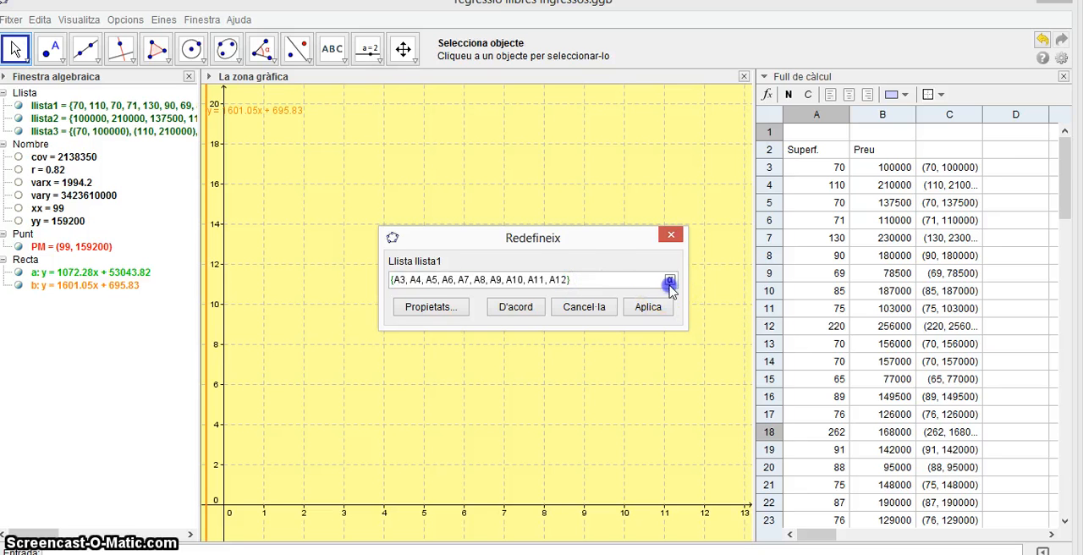
left_click(669, 280)
left_click(626, 282)
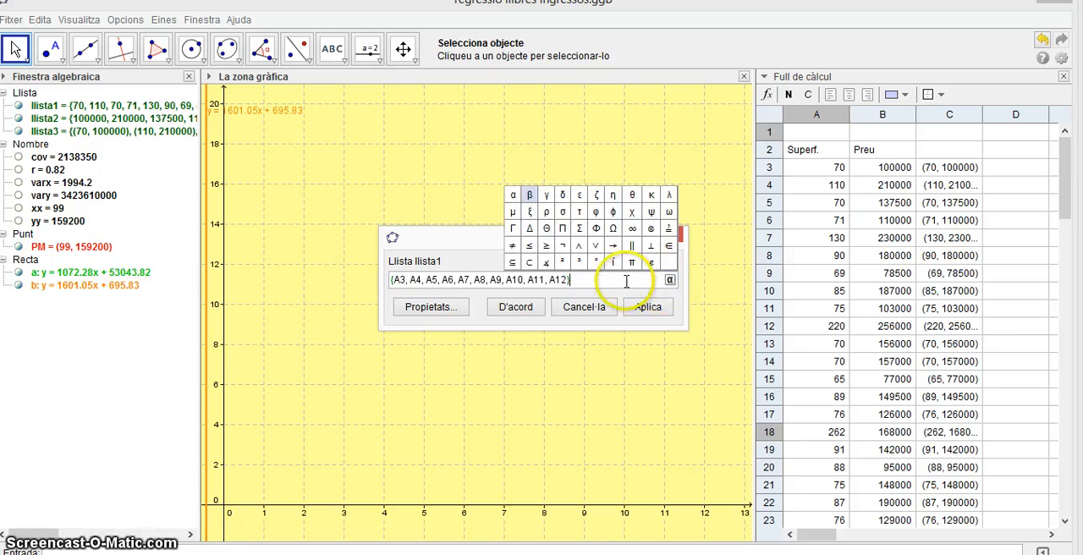
left_click(430, 307)
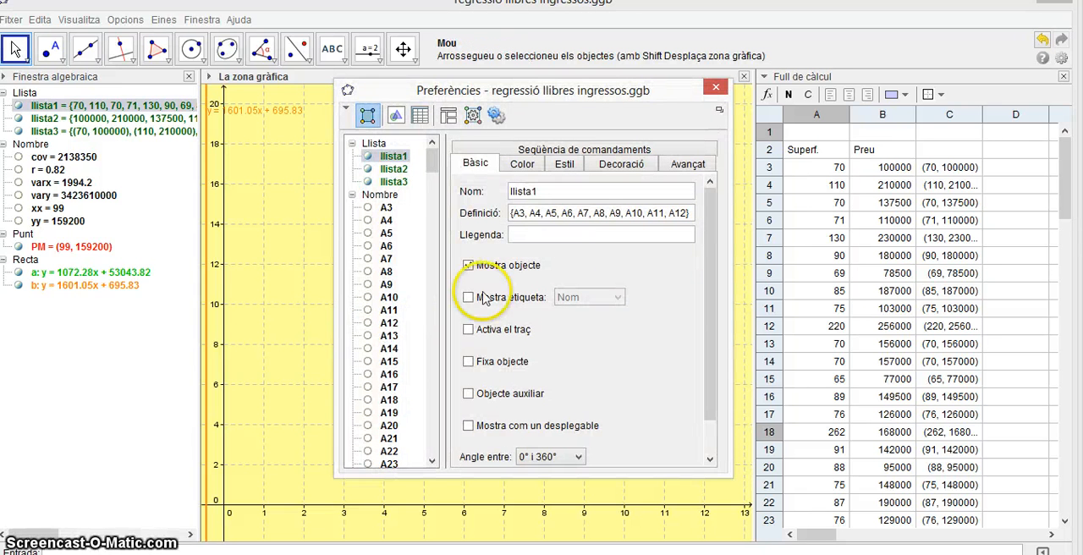
left_click(520, 217)
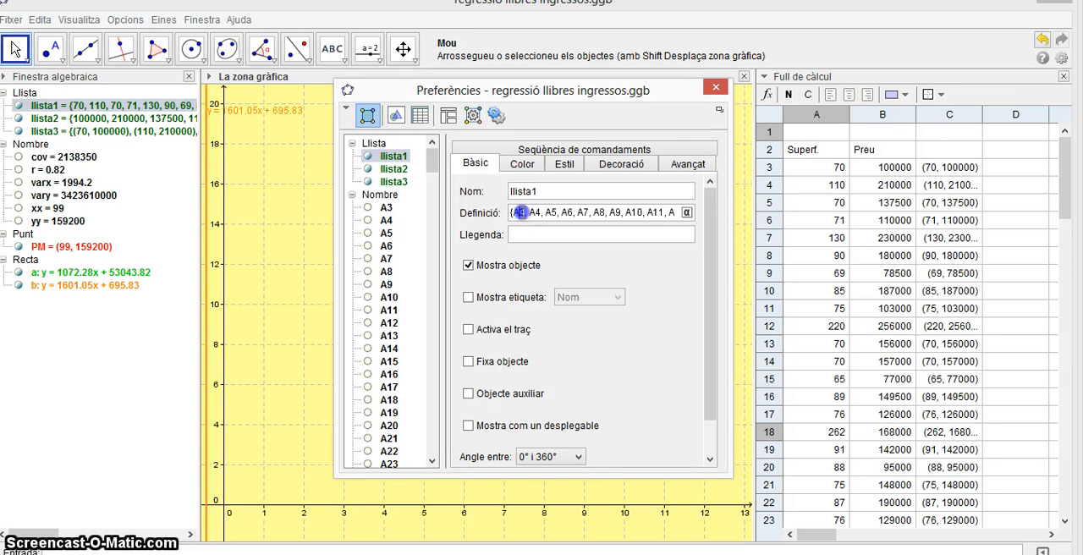
left_click_drag(645, 219, 684, 218)
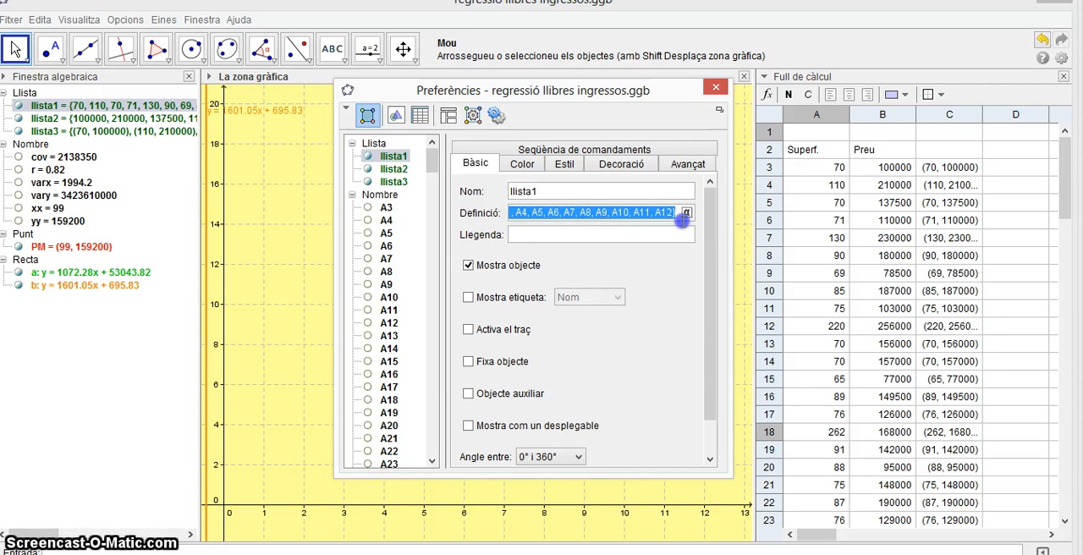
Select all the surface values in column A of the spreadsheet, from A3 to A102.
left_click_drag(825, 167, 838, 311)
scroll(837, 313, "down", 3)
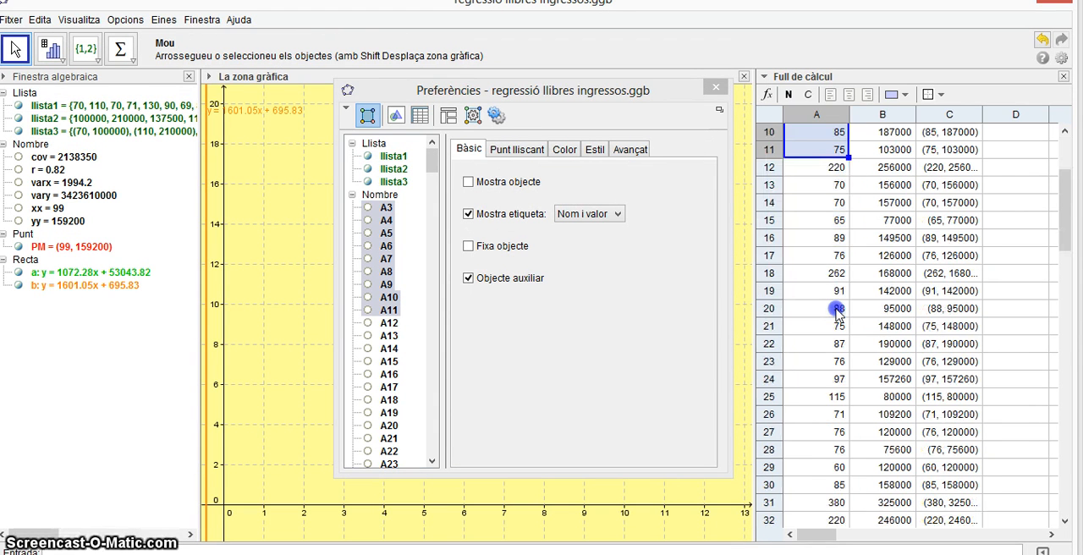
scroll(837, 313, "up", 3)
scroll(836, 312, "down", 8)
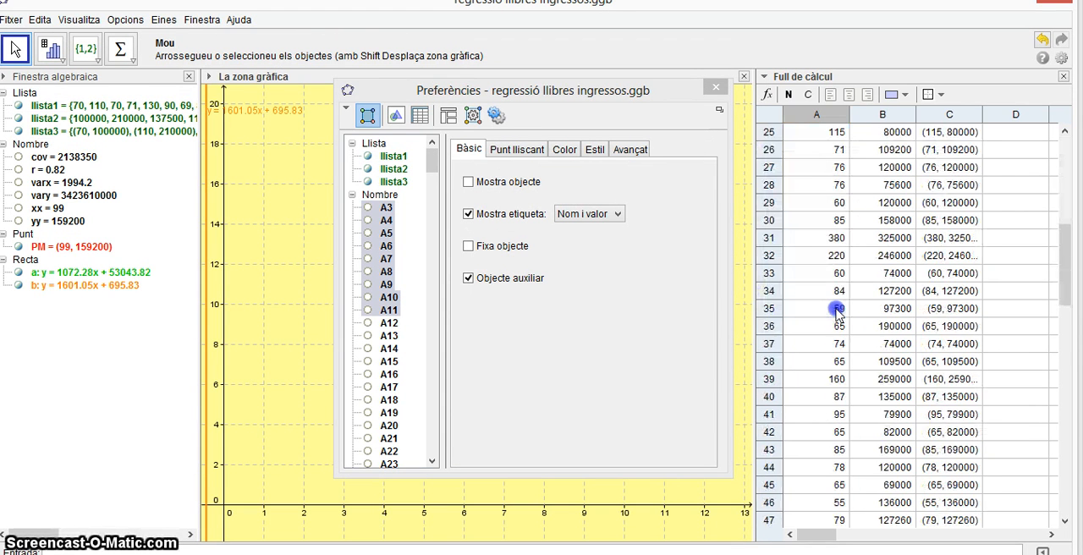
scroll(846, 410, "down", 9)
left_click_drag(836, 312, 850, 468)
scroll(846, 411, "down", 10)
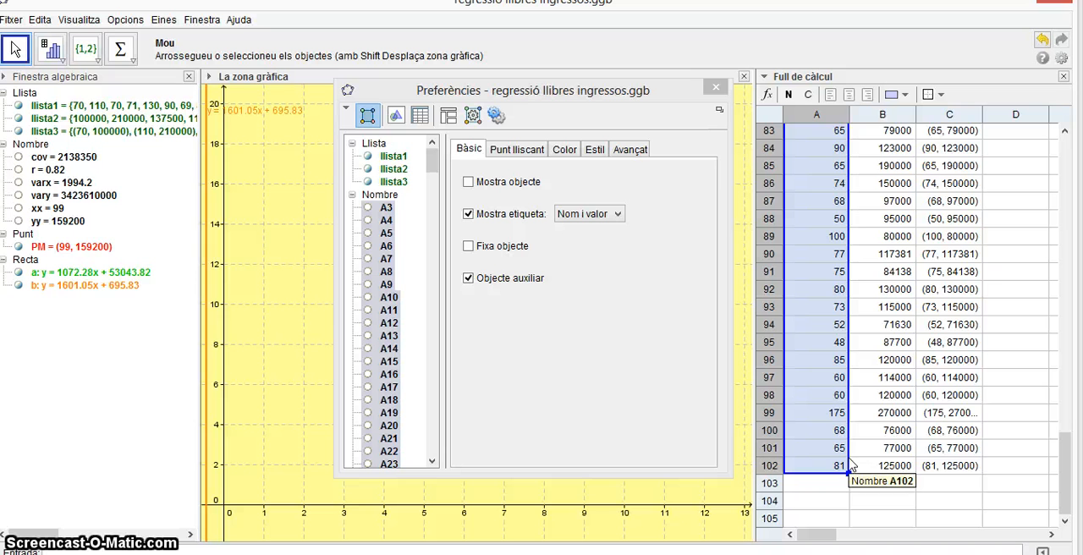
Create a list from the selected surface values in A3:A102.
scroll(850, 464, "up", 20)
right_click(819, 459)
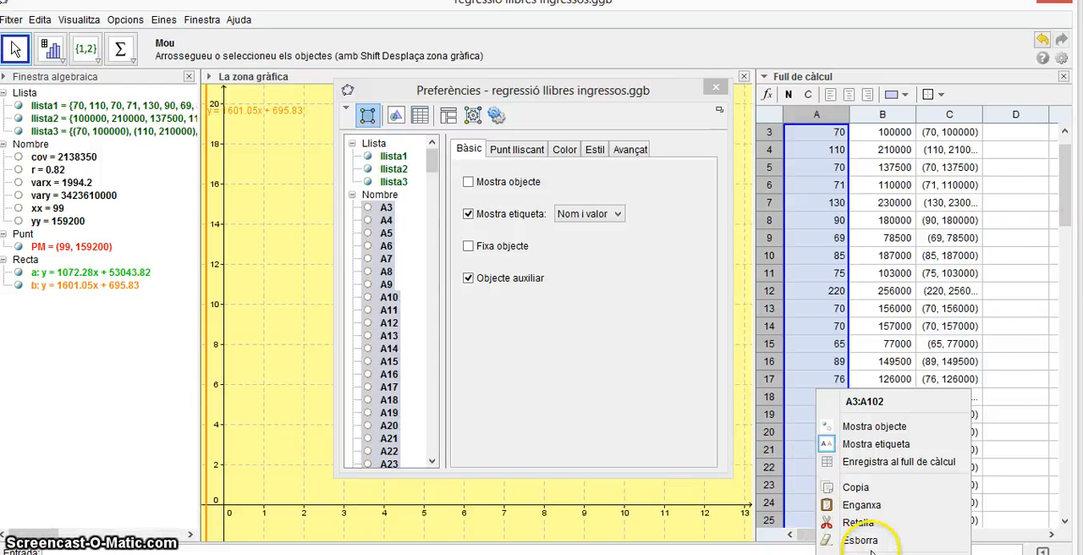
mouse_move(857, 554)
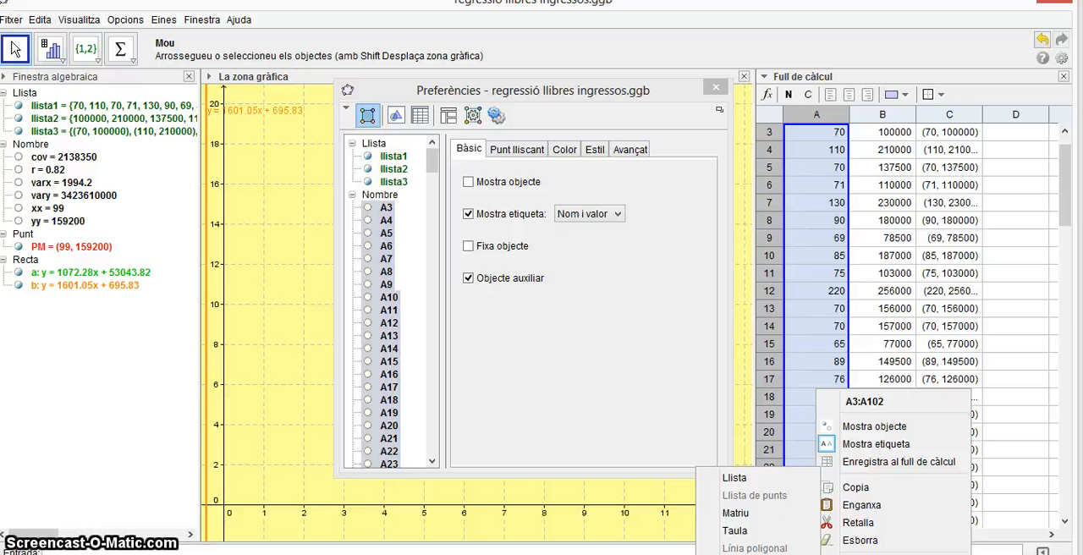
left_click(757, 480)
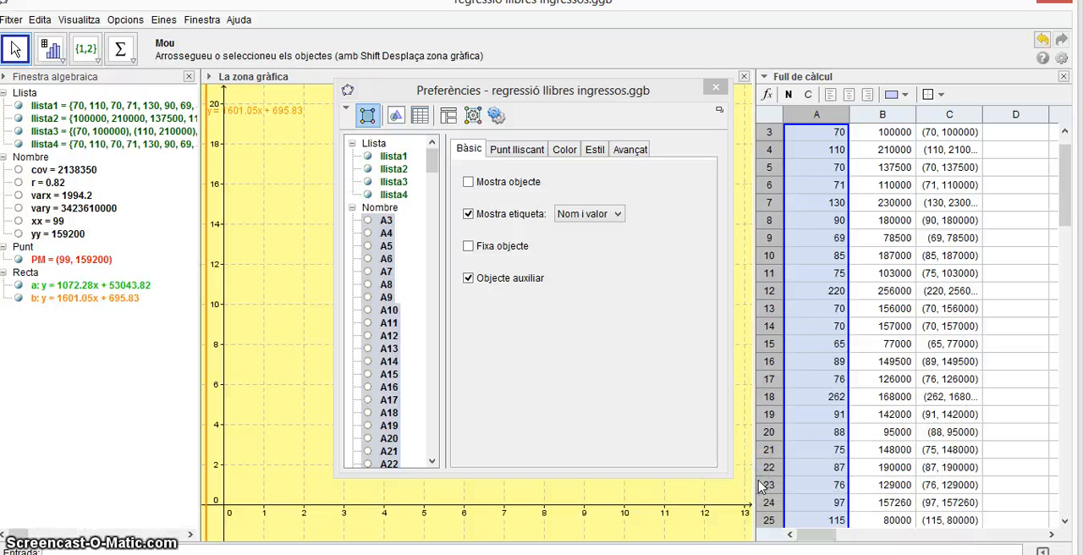
Check the definition of the new list llista4 in its object properties, then close the preferences.
left_click(153, 144)
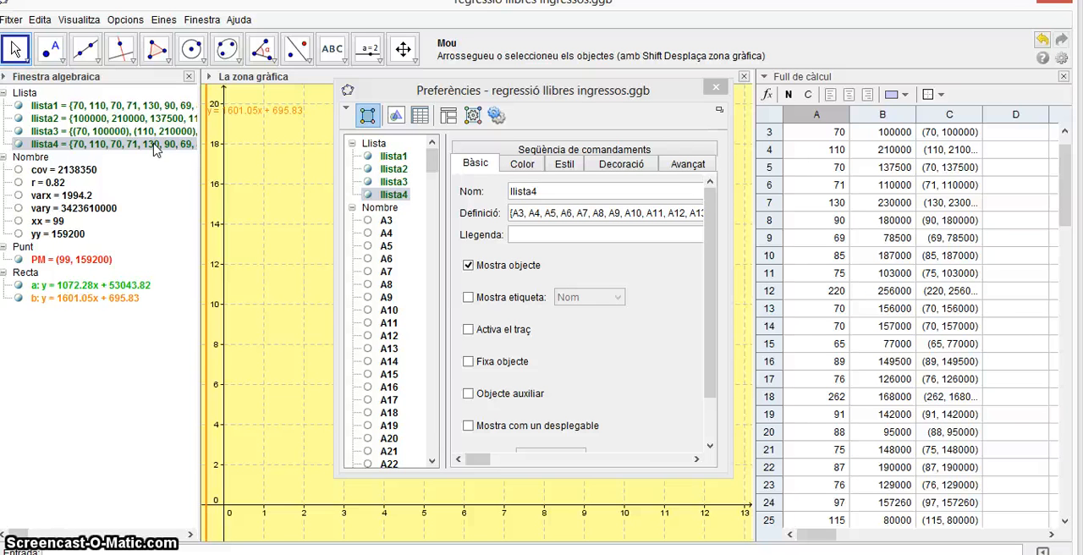
left_click(694, 460)
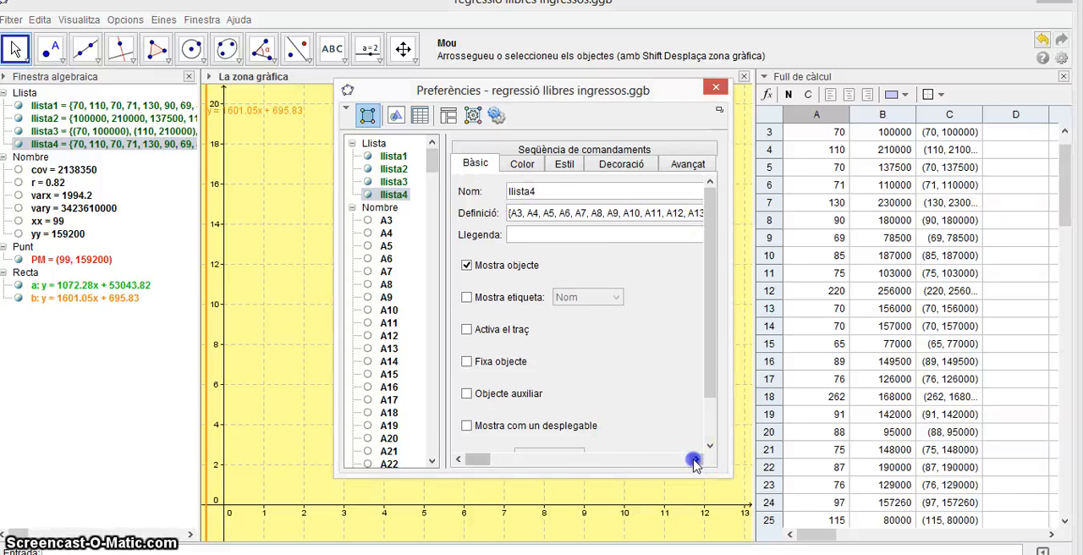
left_click(659, 214)
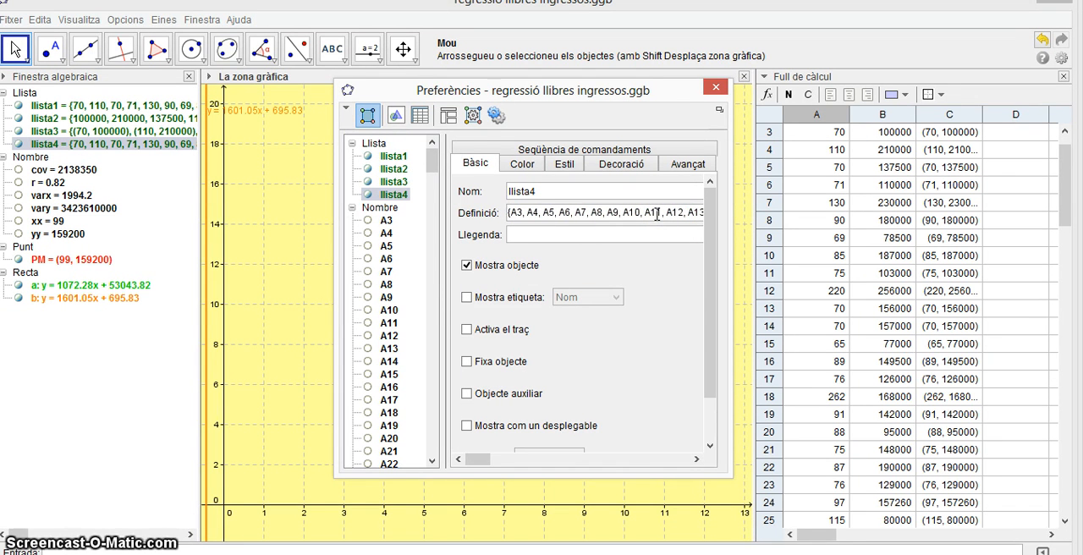
left_click(715, 88)
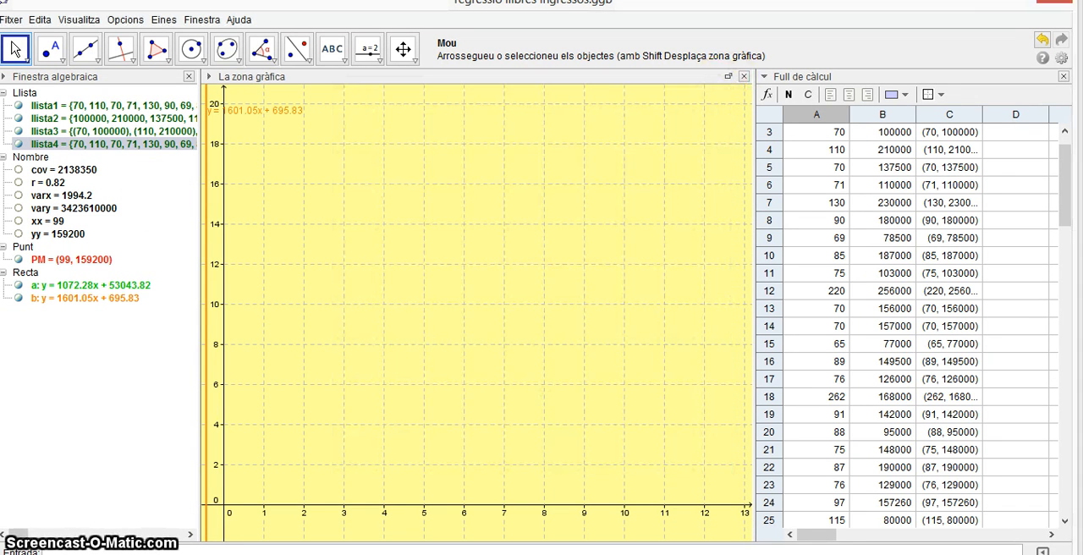
Rename the new surface list llista4 to llista1 and delete the old list of that name, now subscripted.
right_click(66, 145)
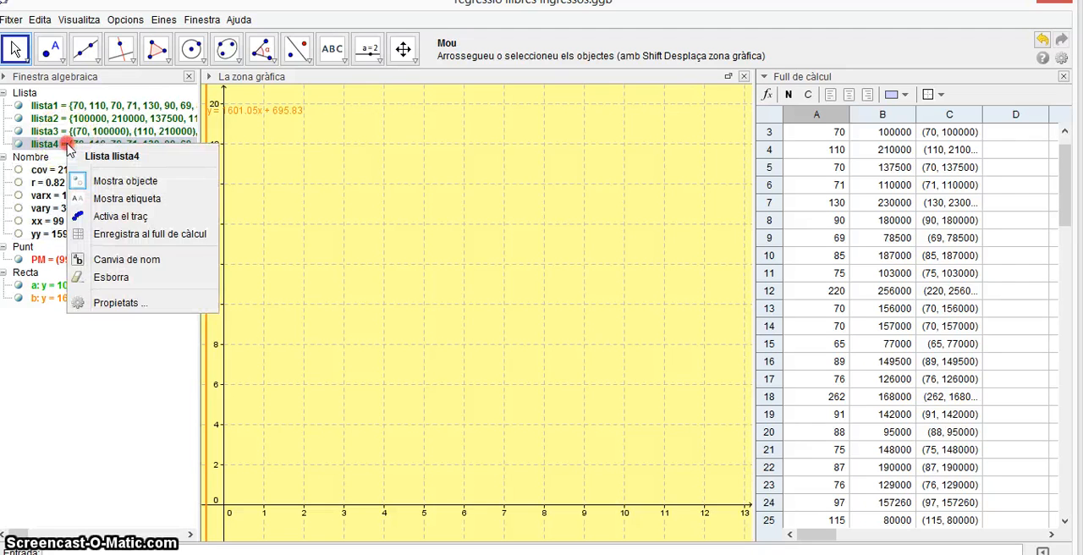
left_click(126, 259)
left_click(445, 283)
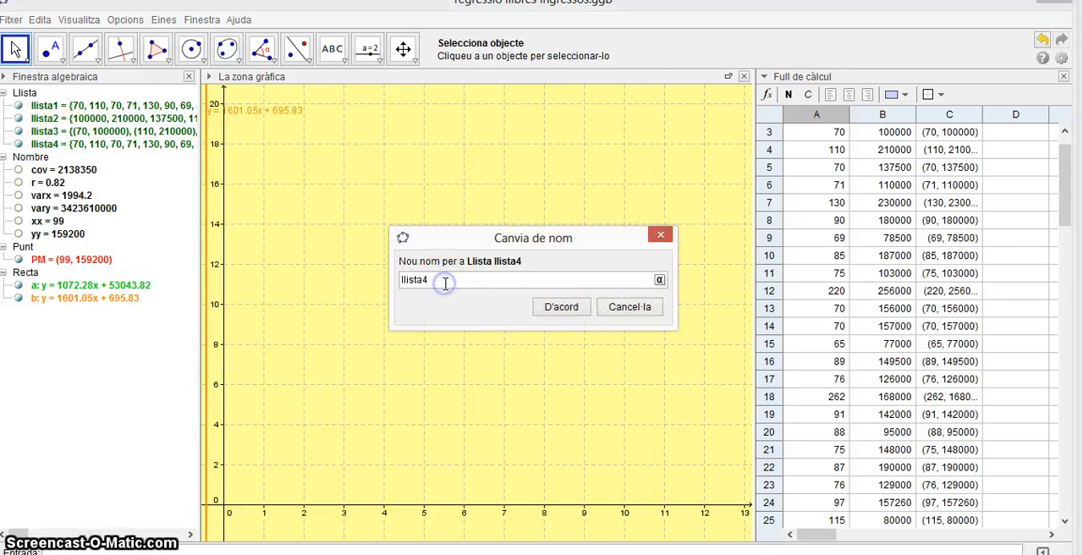
type("1")
key("Return")
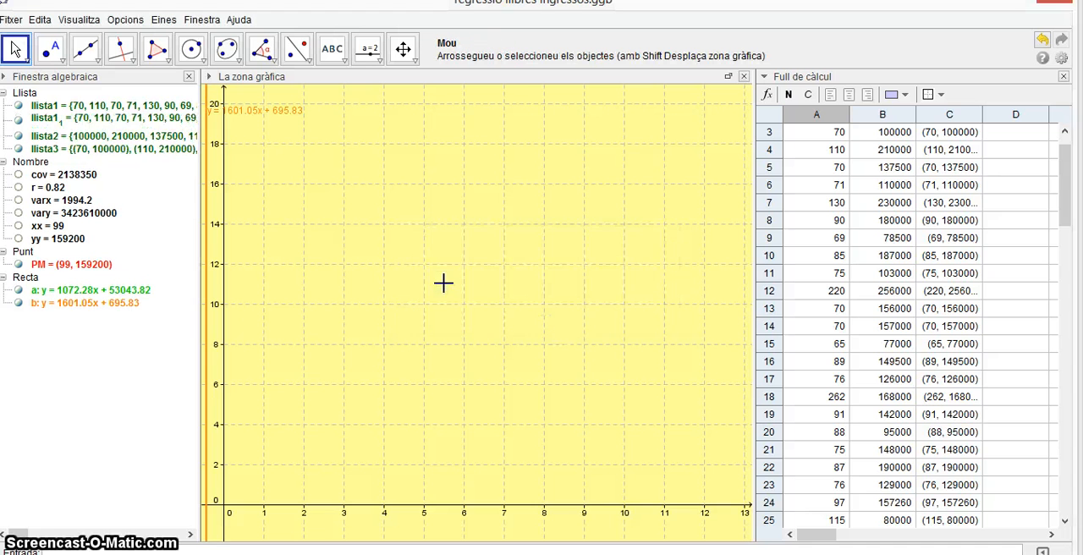
right_click(91, 119)
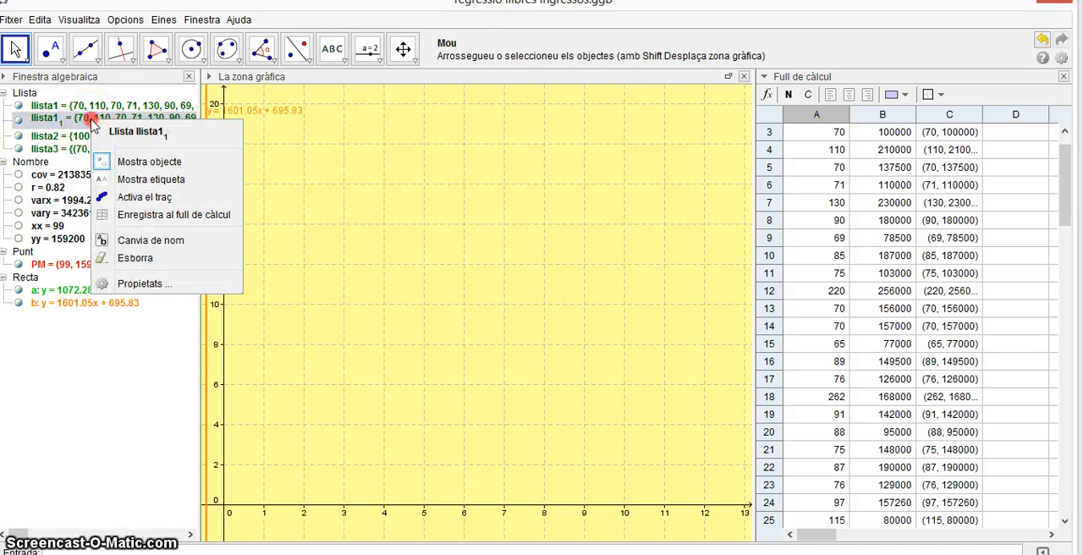
left_click(136, 258)
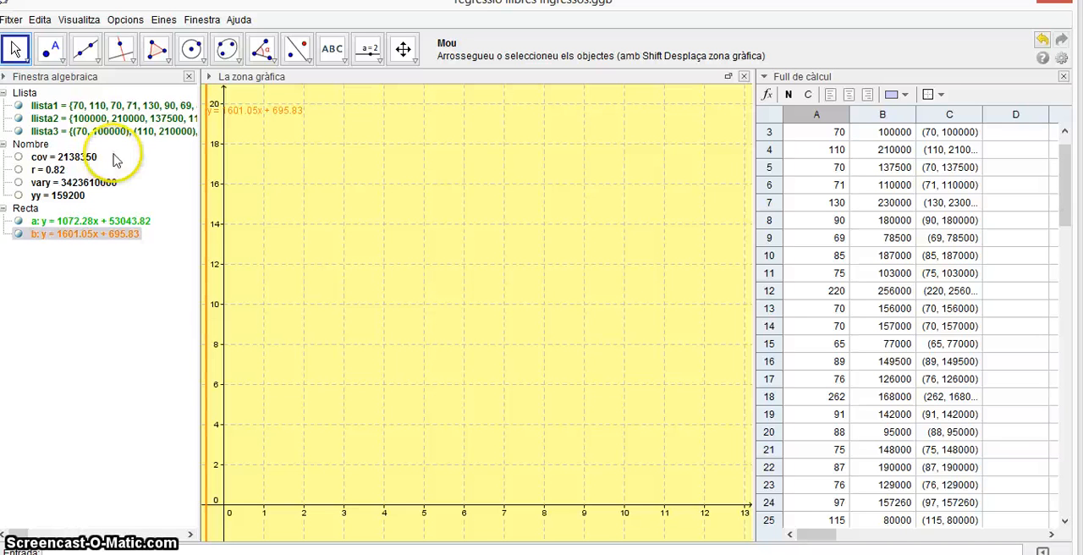
Check which cells the definitions of llista1 and llista2 cover, without redefining either list.
double_click(43, 103)
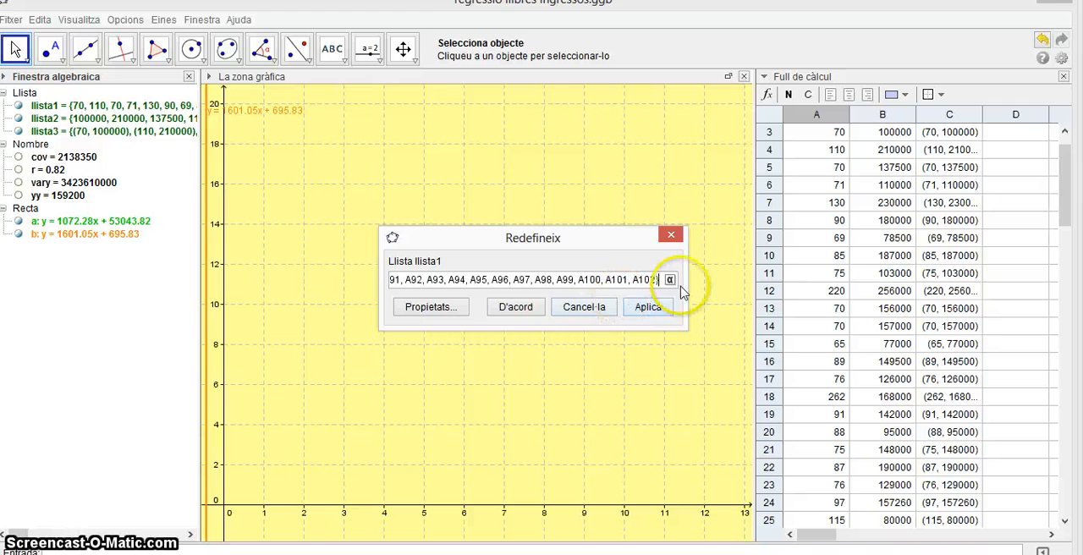
left_click(670, 236)
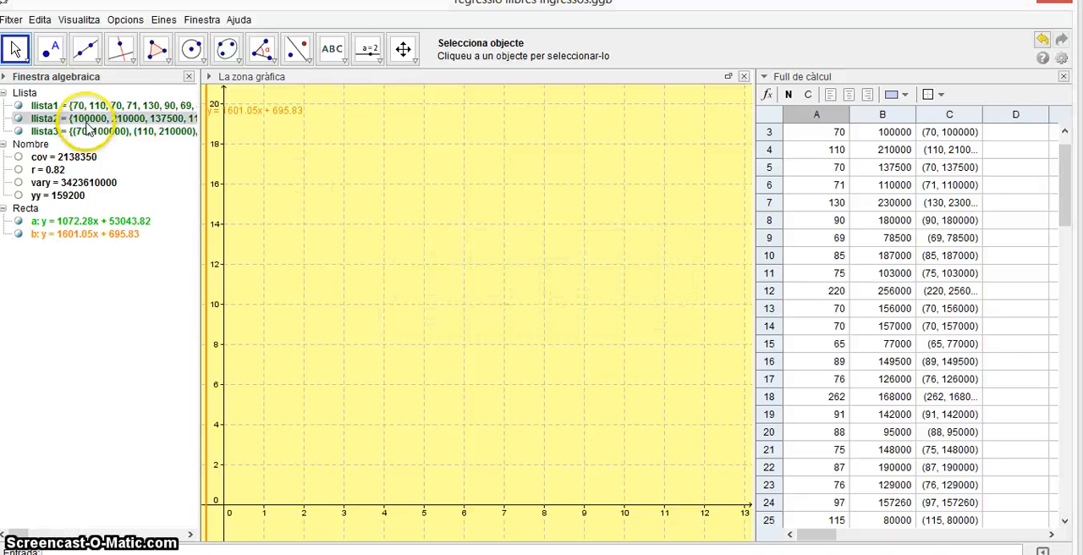
double_click(88, 126)
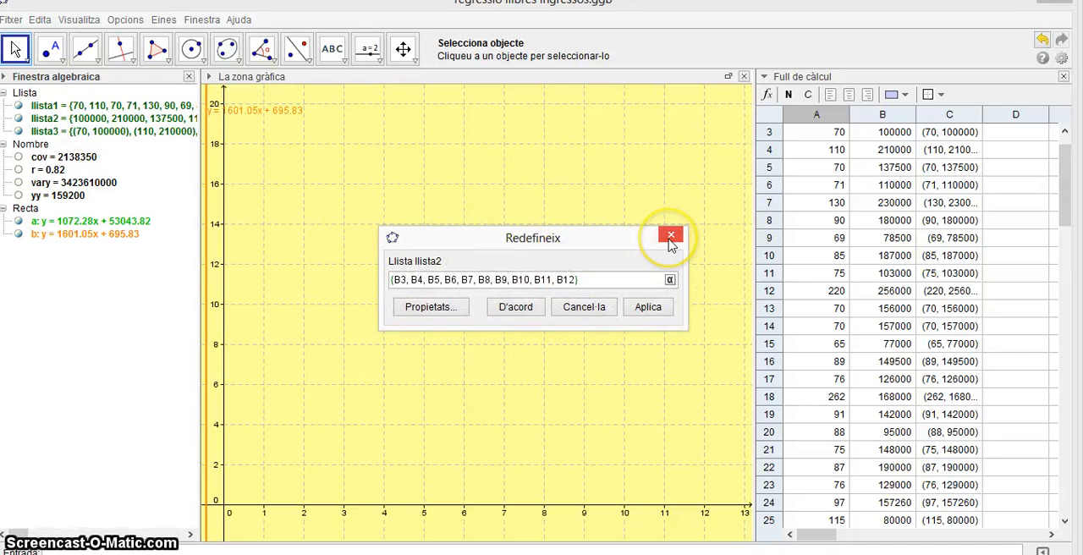
left_click(670, 237)
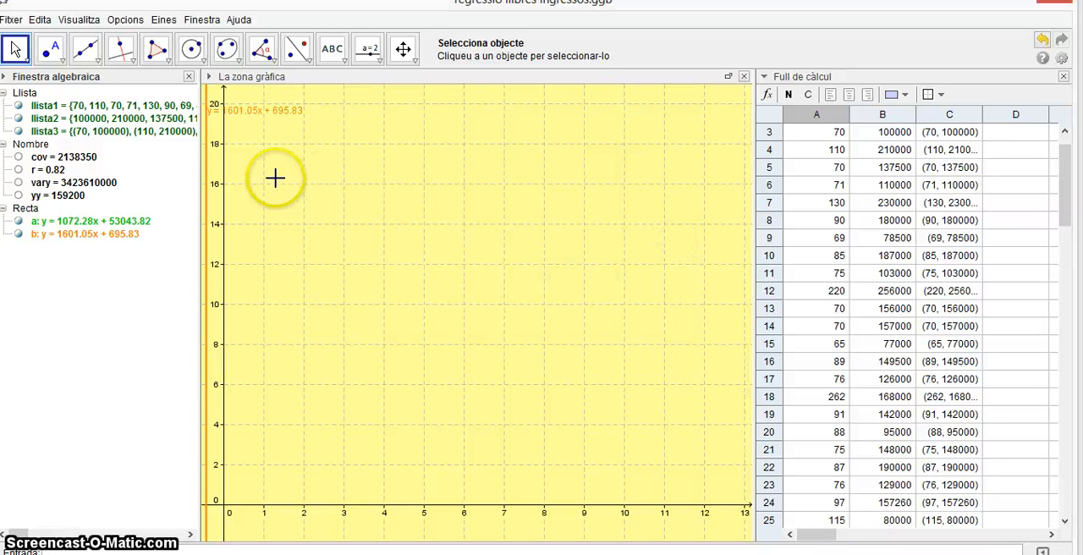
Create a list from all the price values in column B, cells B3 to B102.
left_click(83, 124)
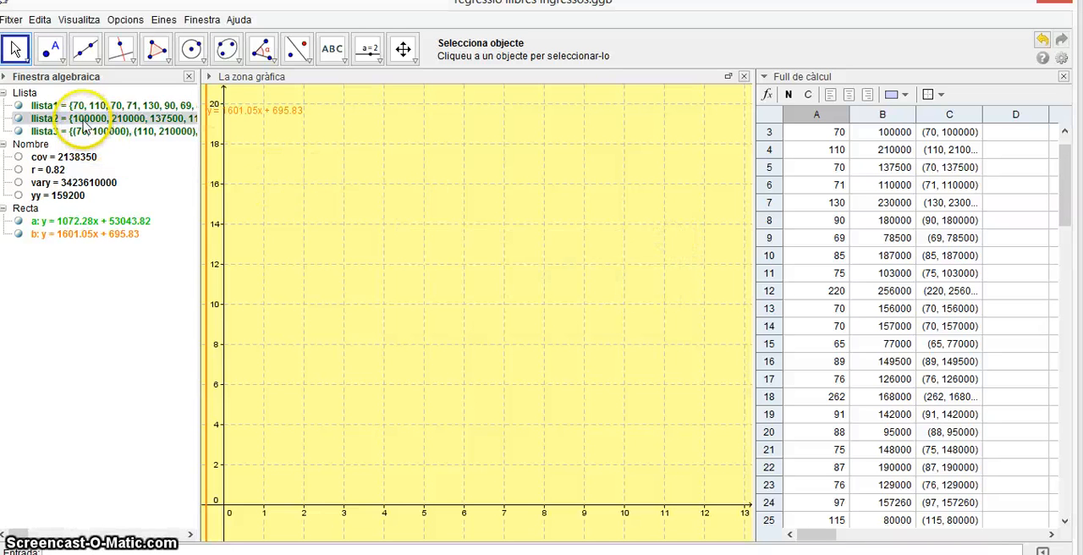
scroll(834, 279, "up", 1)
left_click_drag(884, 169, 885, 201)
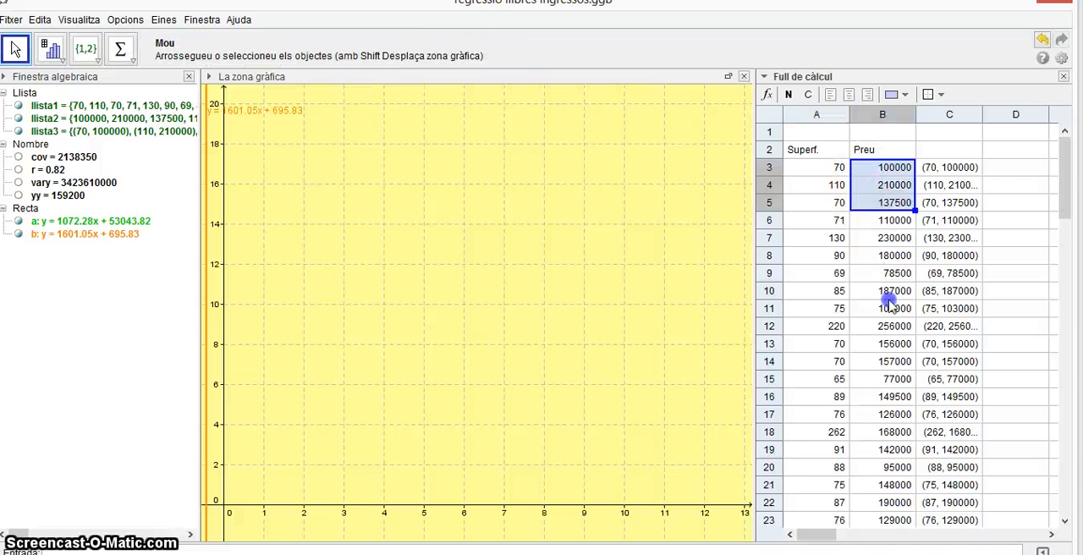
left_click_drag(889, 305, 904, 462)
scroll(900, 449, "down", 15)
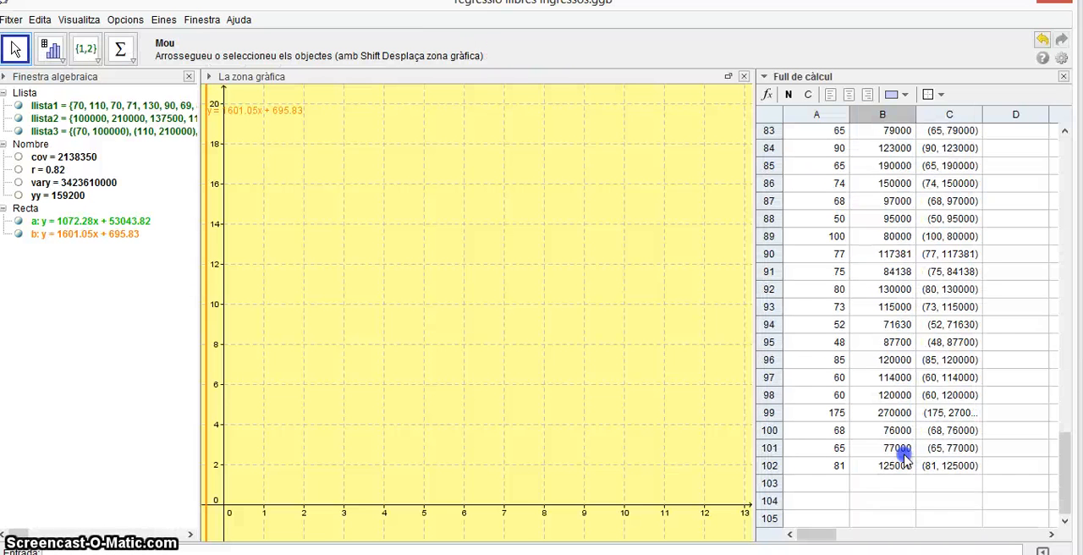
left_click(904, 461, "shift")
right_click(904, 462)
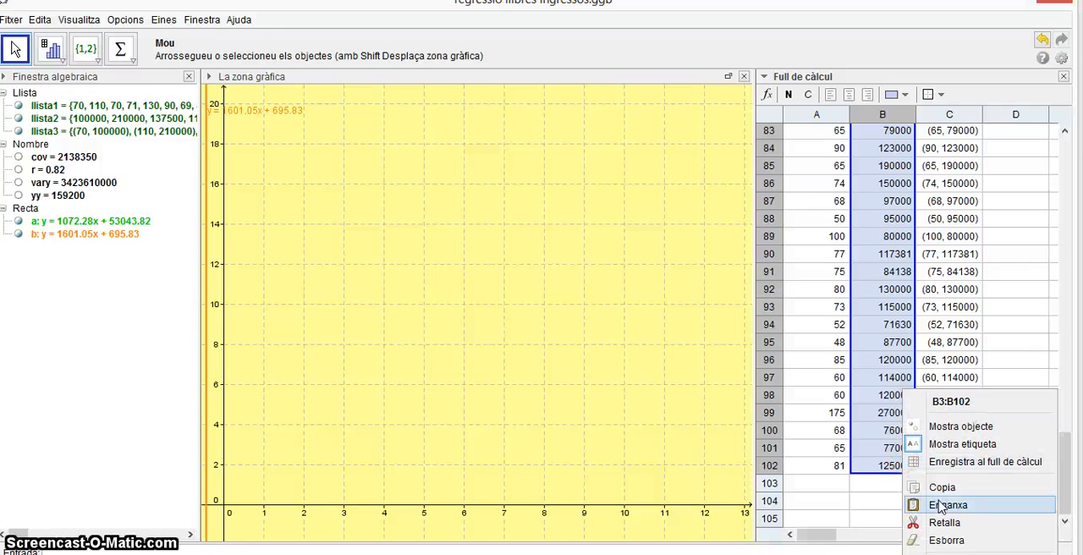
mouse_move(940, 554)
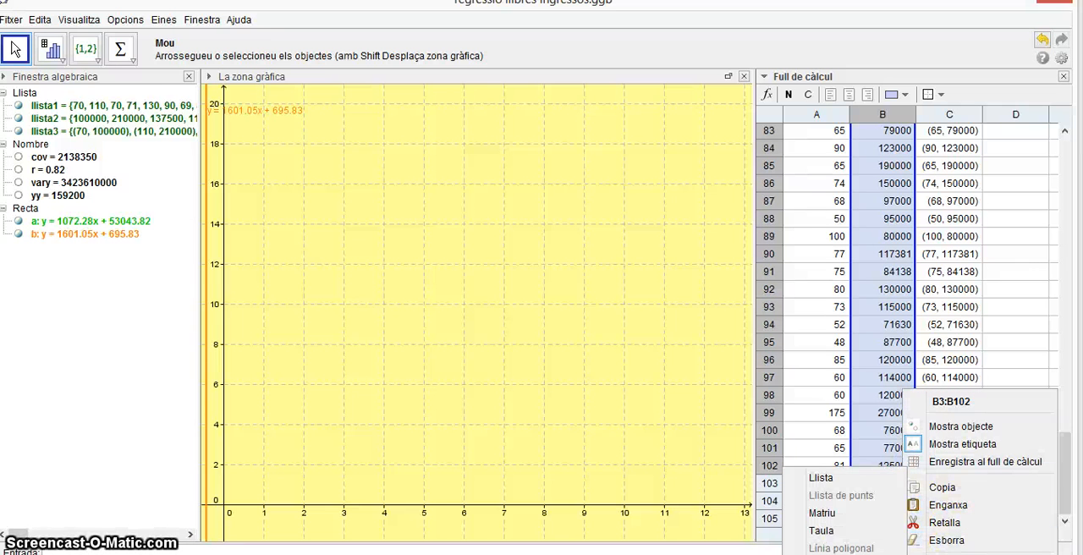
left_click(850, 477)
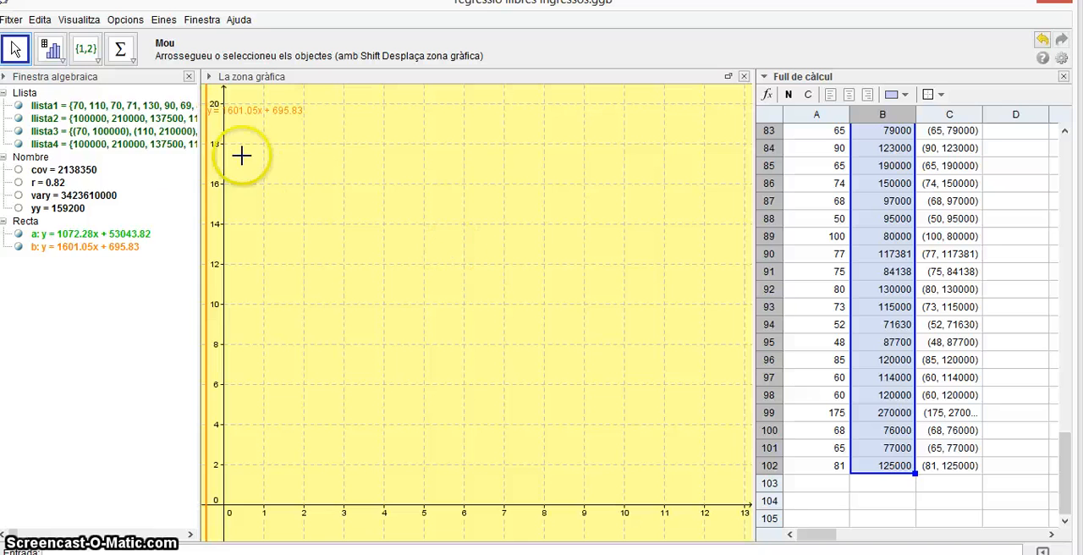
Rename the new price list llista4 to llista2 and delete the old list of that name, now subscripted.
right_click(84, 149)
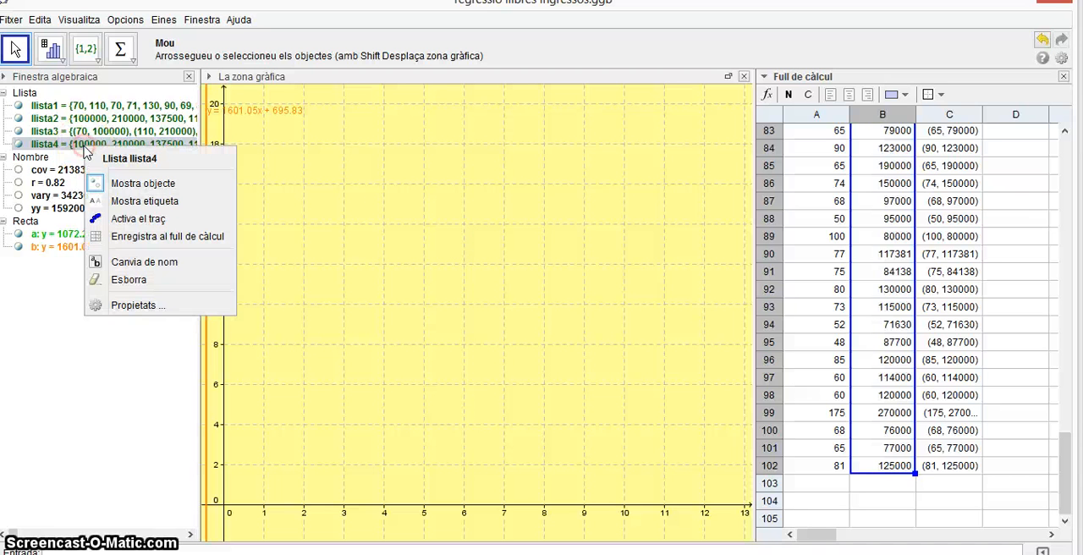
left_click(143, 261)
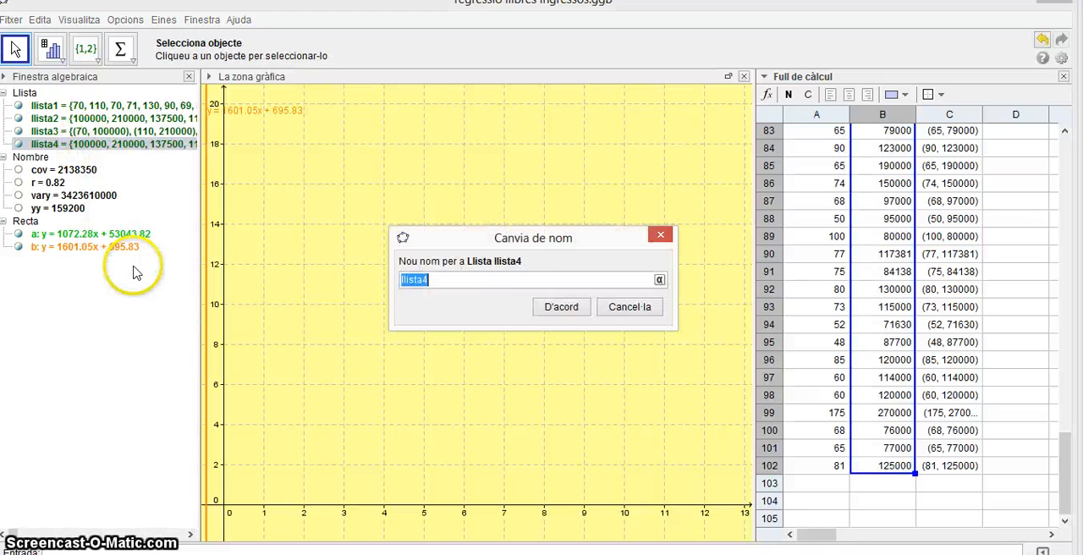
left_click(519, 278)
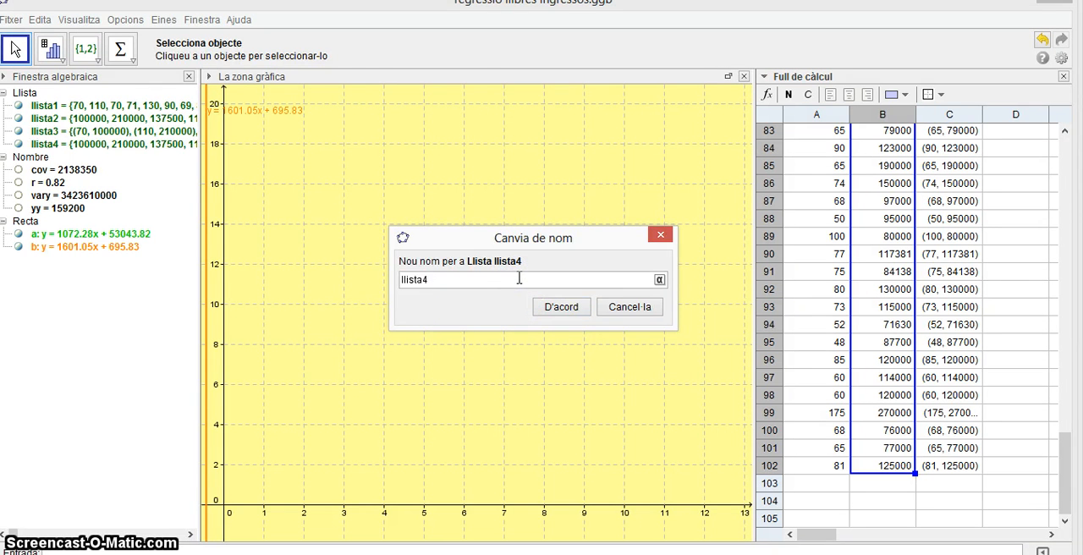
key("BackSpace")
type("2")
key("Return")
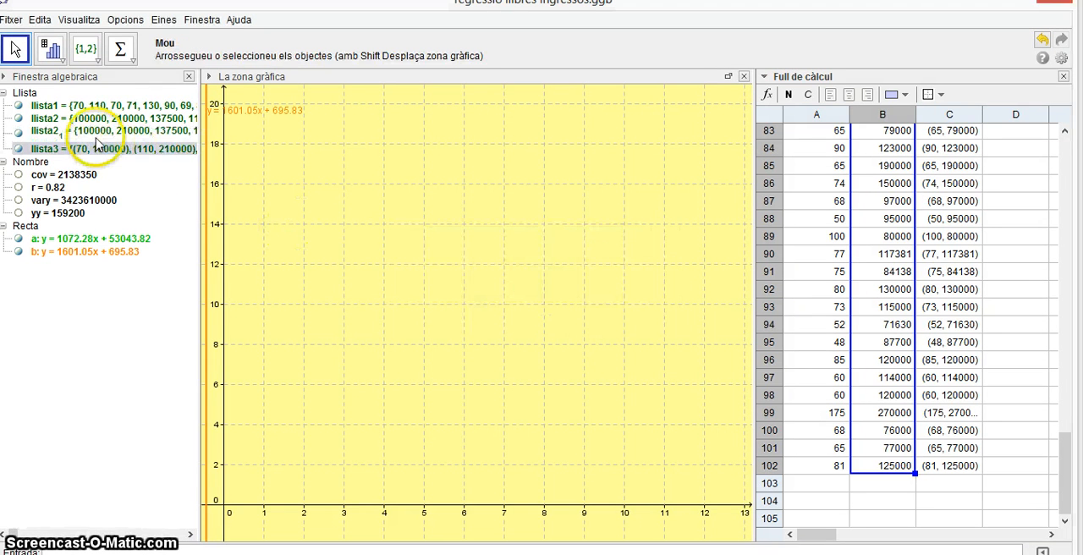
right_click(97, 139)
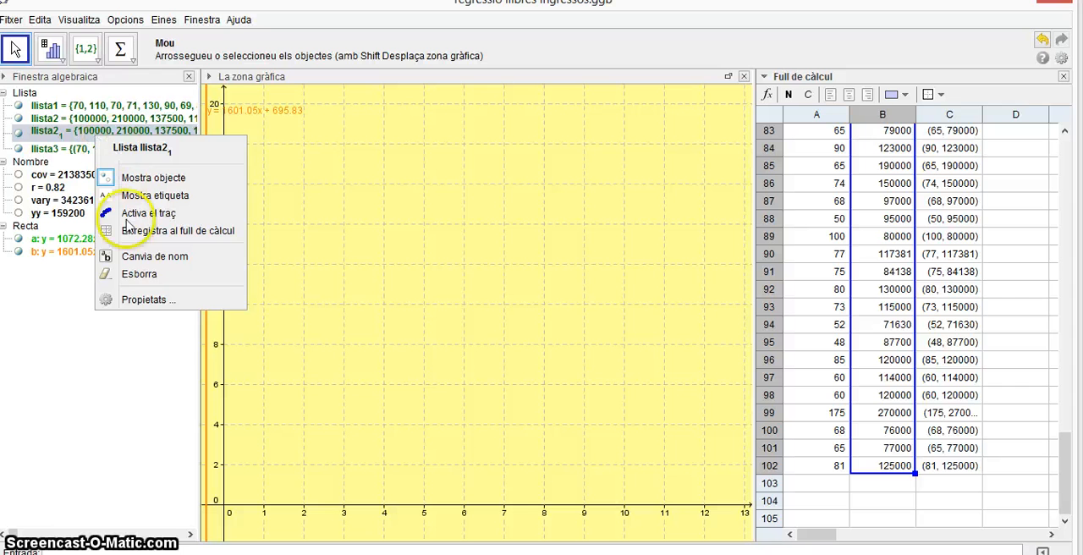
left_click(133, 274)
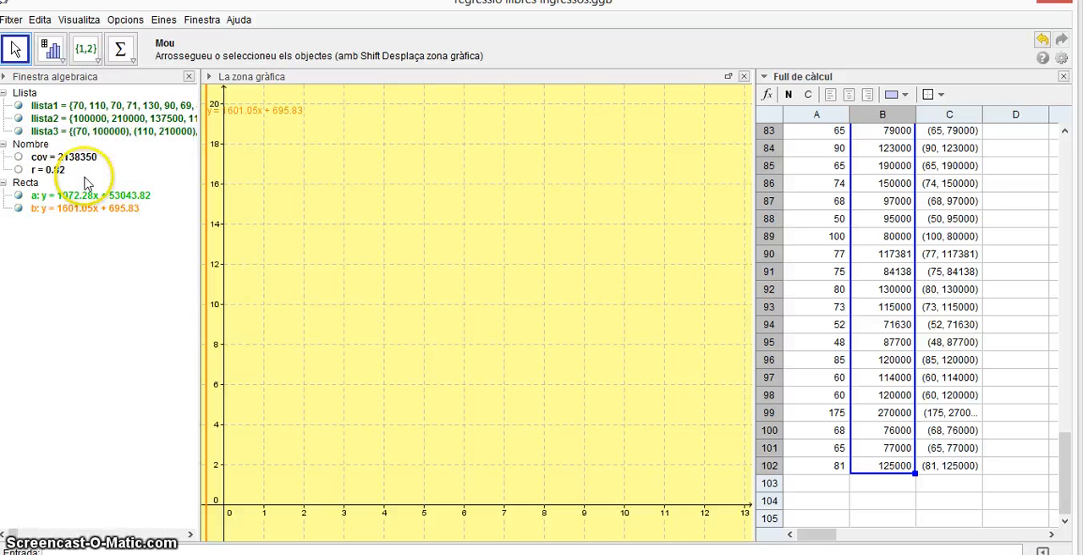
Create a list from all the points in column C, cells C3 to C102.
left_click(56, 135)
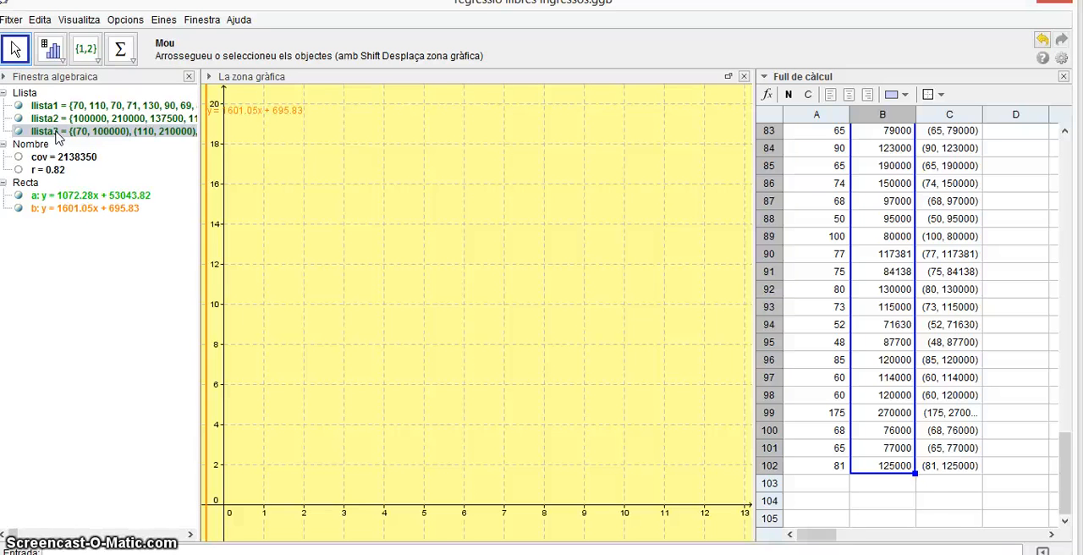
scroll(941, 240, "up", 20)
scroll(941, 240, "up", 5)
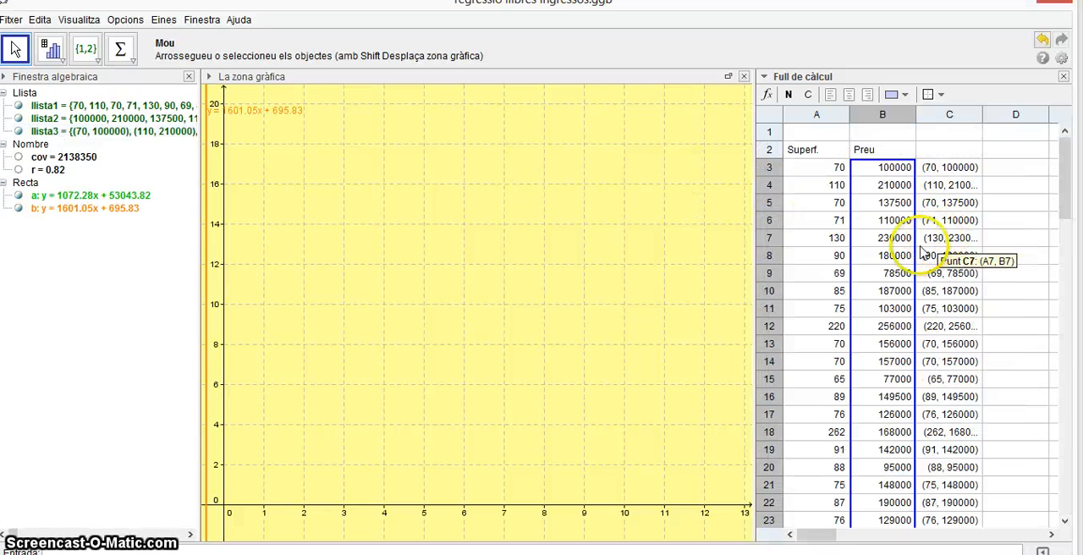
left_click_drag(947, 167, 965, 477)
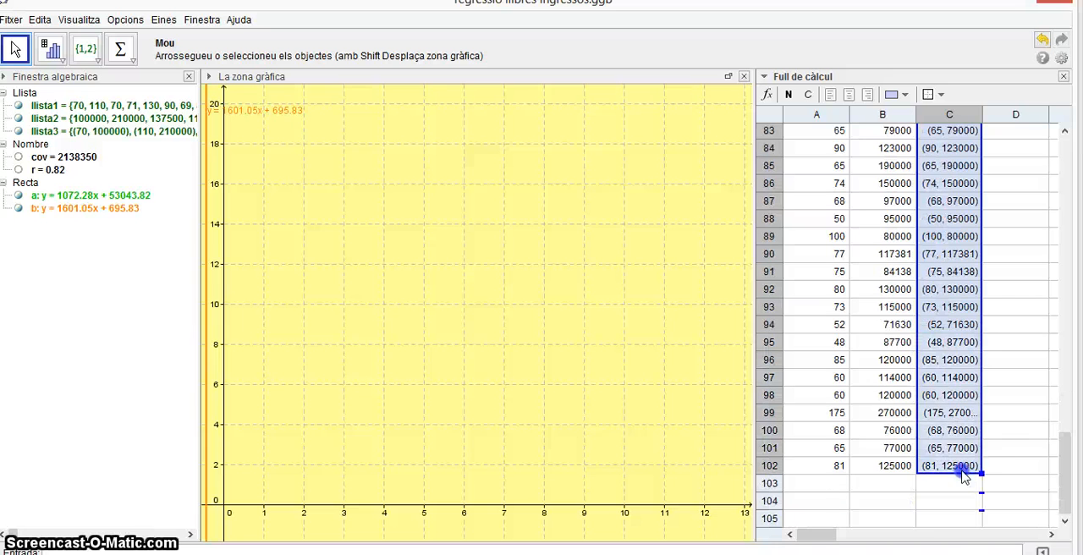
right_click(963, 466)
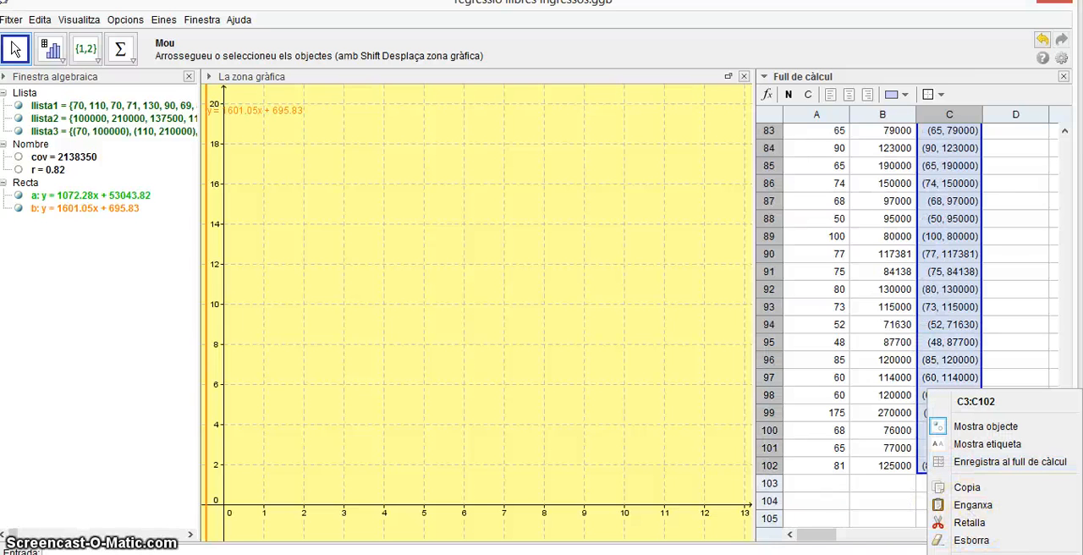
mouse_move(965, 554)
left_click(887, 485)
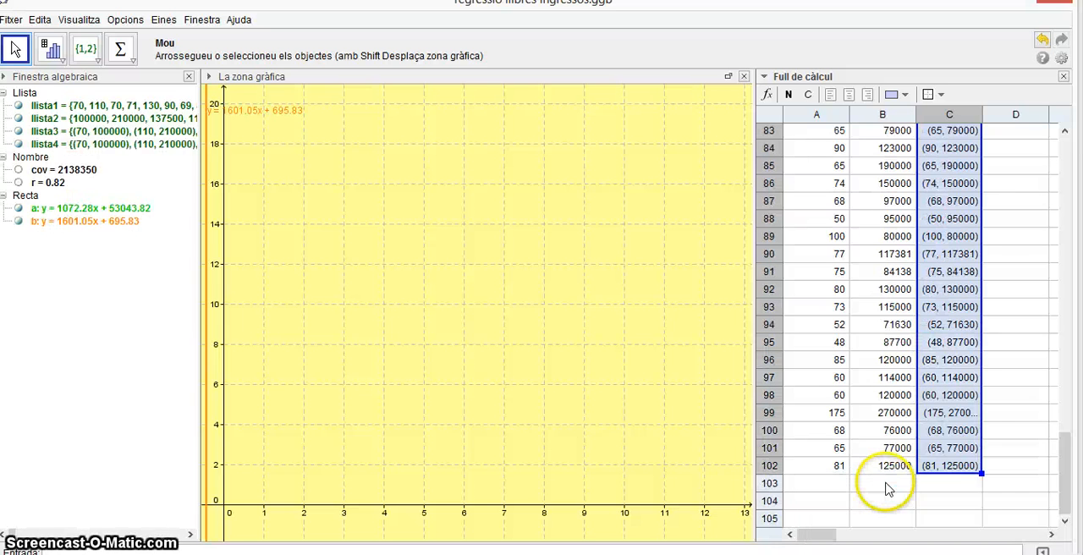
Rename the new list of points llista4 to llista3.
right_click(88, 148)
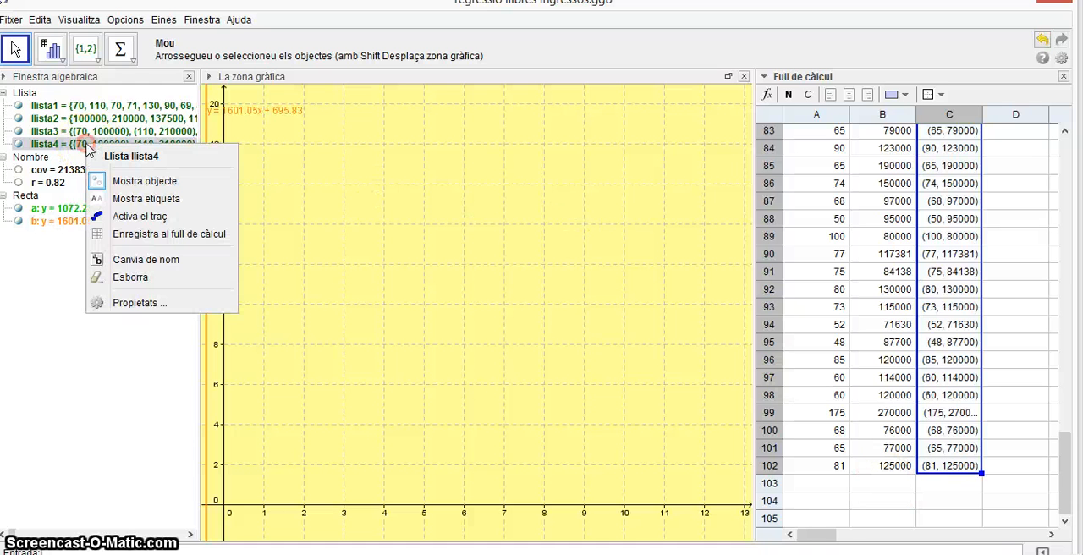
left_click(152, 259)
left_click(513, 284)
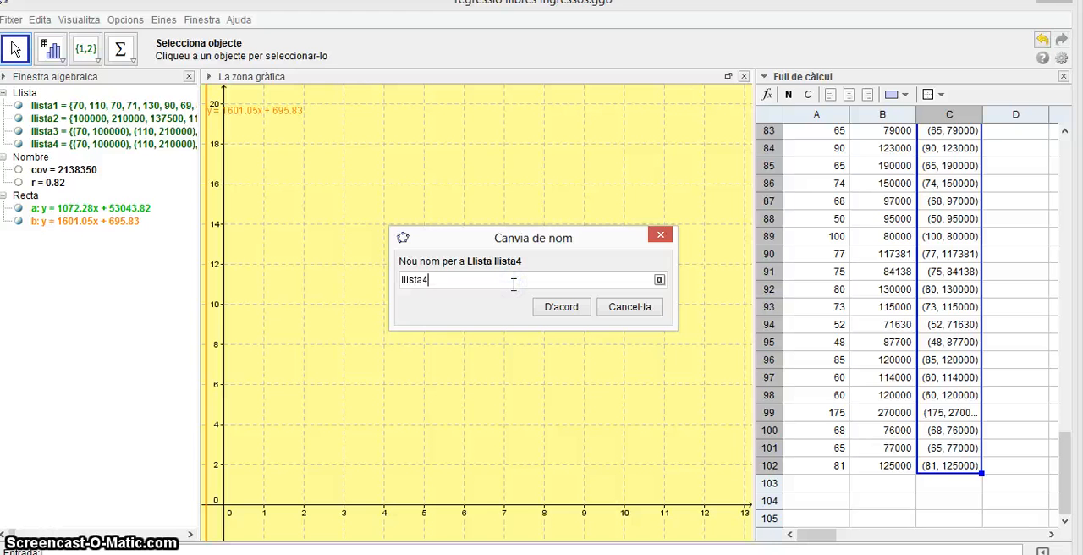
type("3")
key("Return")
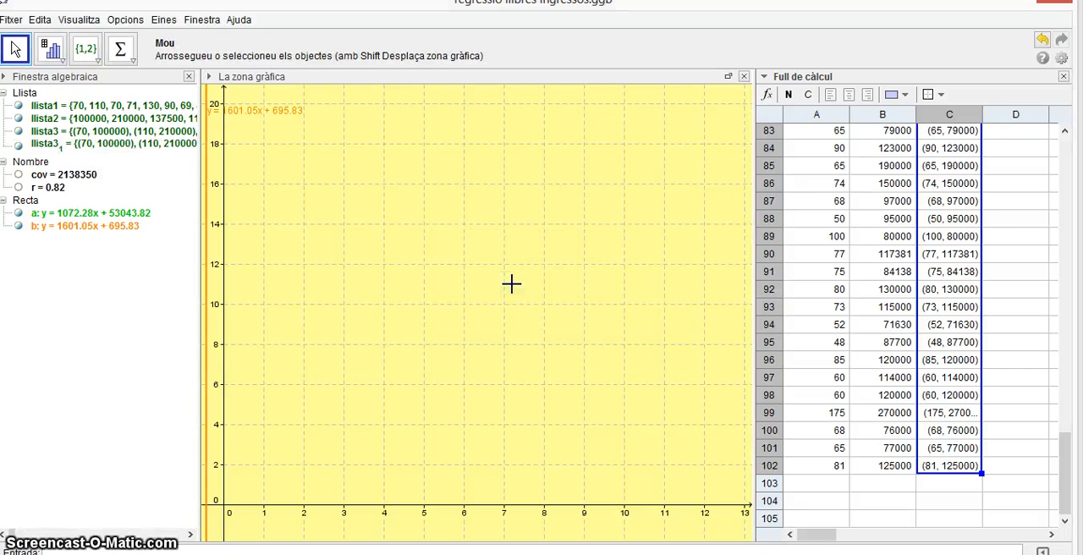
Try deleting the old subscripted llista3 list, and undo the deletion.
right_click(105, 146)
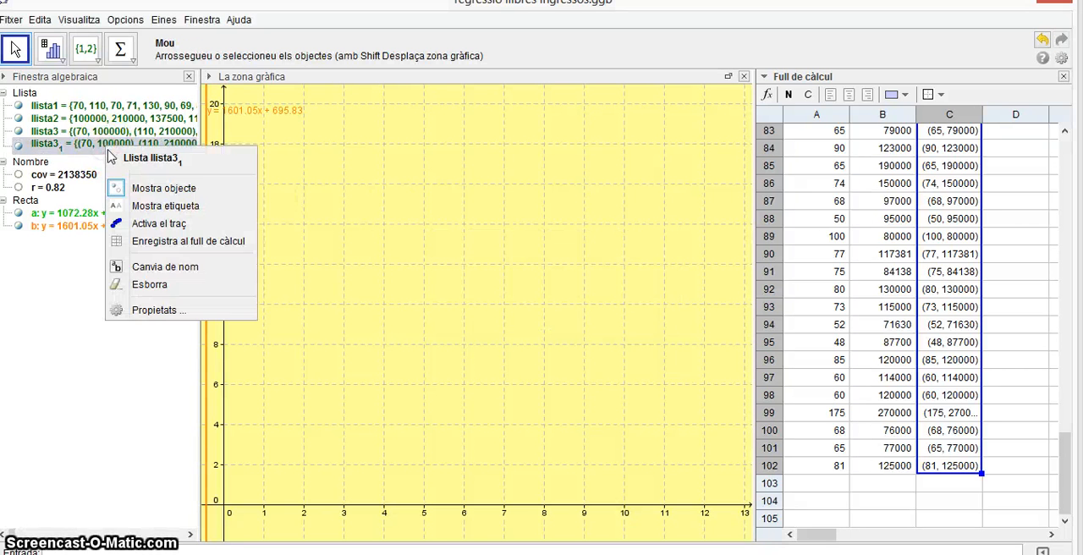
left_click(155, 286)
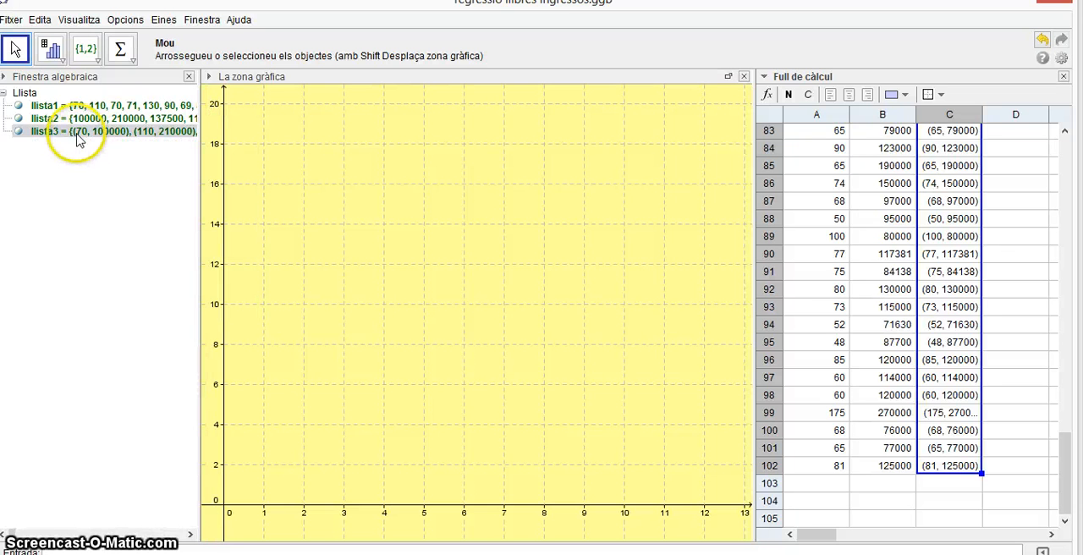
left_click(1043, 40)
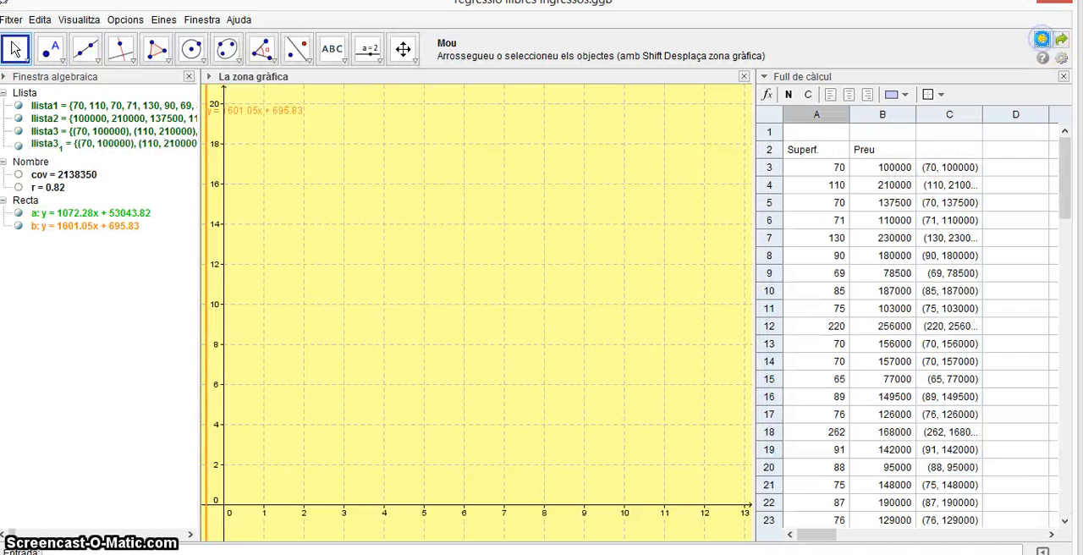
Redefine the covariance number cov as Covariància[llista3] so that it uses the new list of points.
left_click(51, 175)
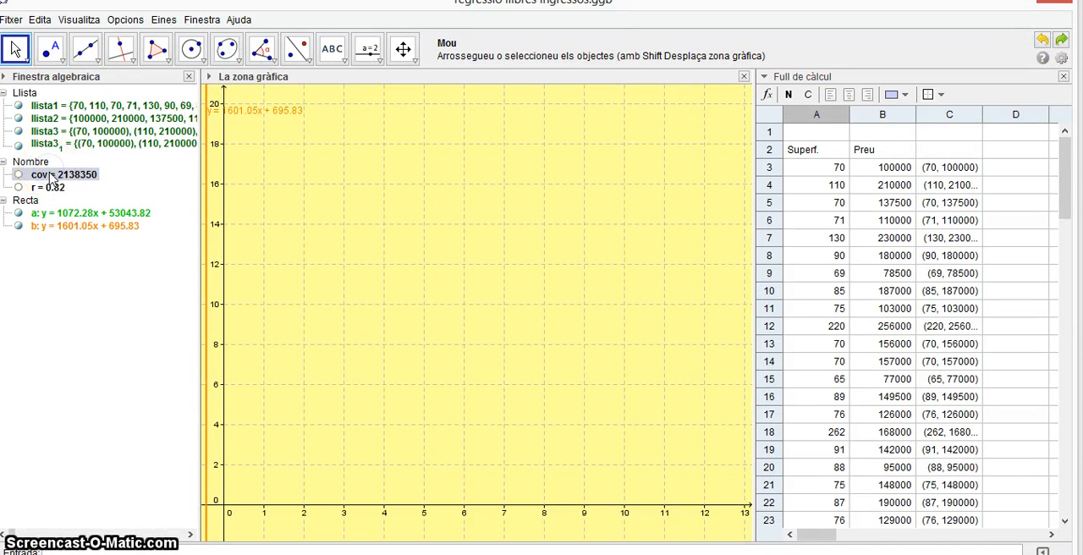
right_click(51, 175)
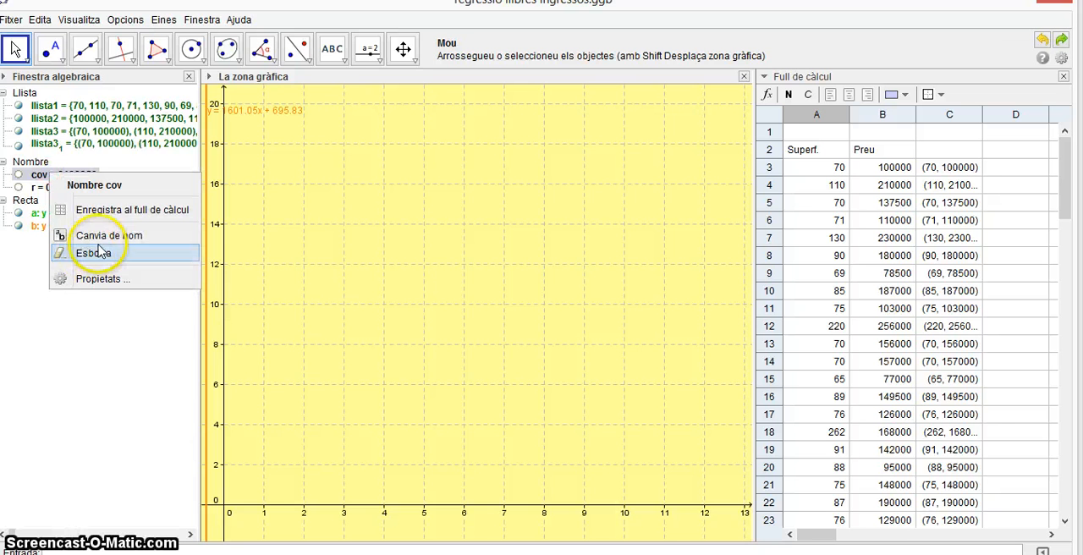
left_click(109, 276)
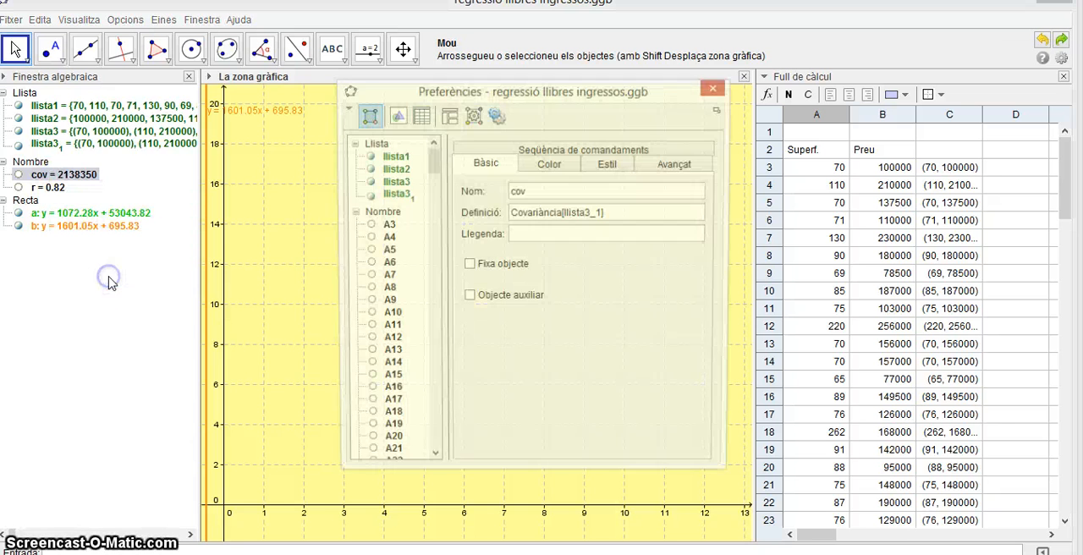
left_click(595, 213)
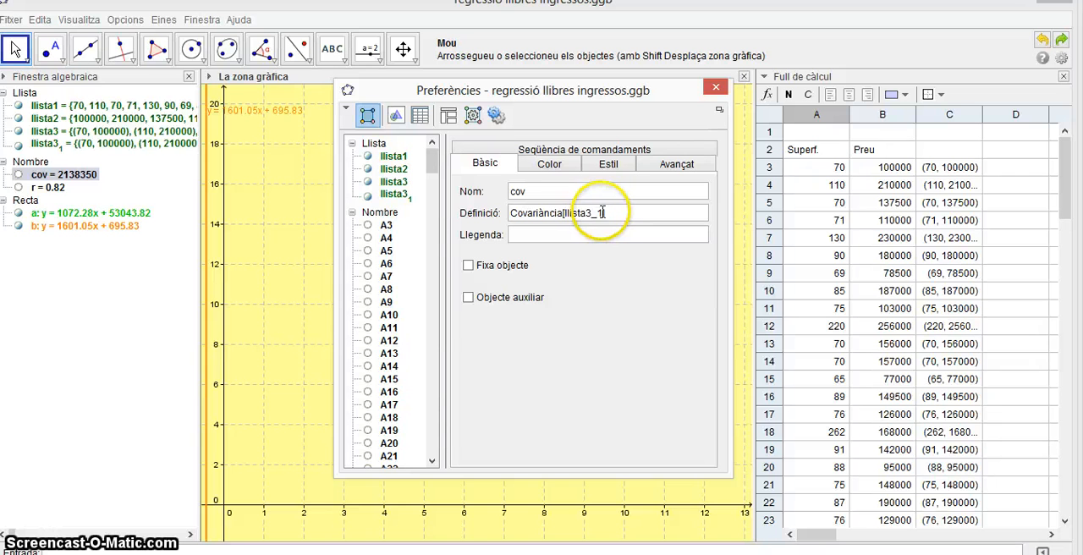
key("BackSpace")
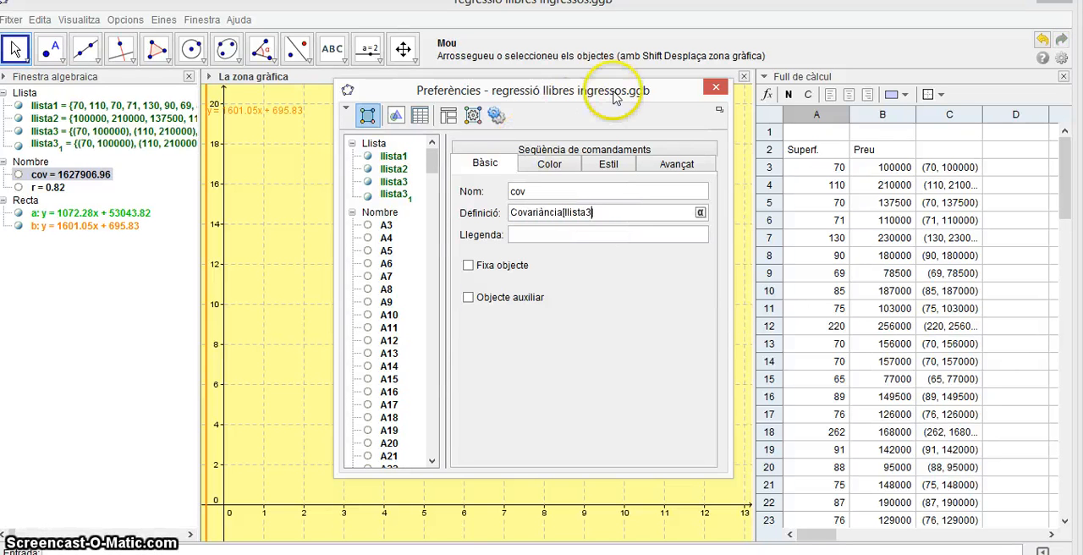
left_click(716, 87)
Redefine the correlation coefficient r as CoefCorrel[llista3].
right_click(58, 189)
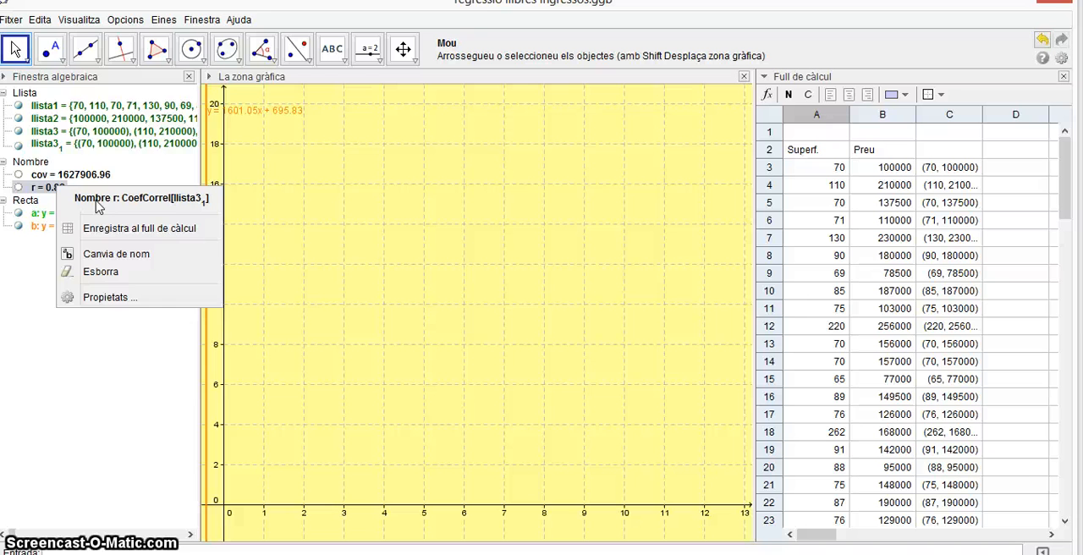
left_click(112, 297)
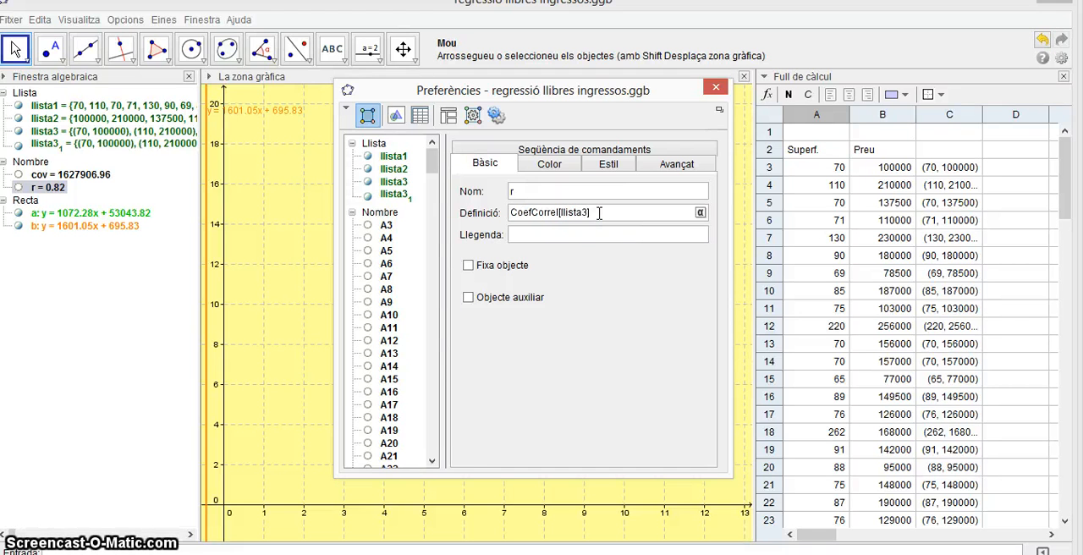
left_click(716, 87)
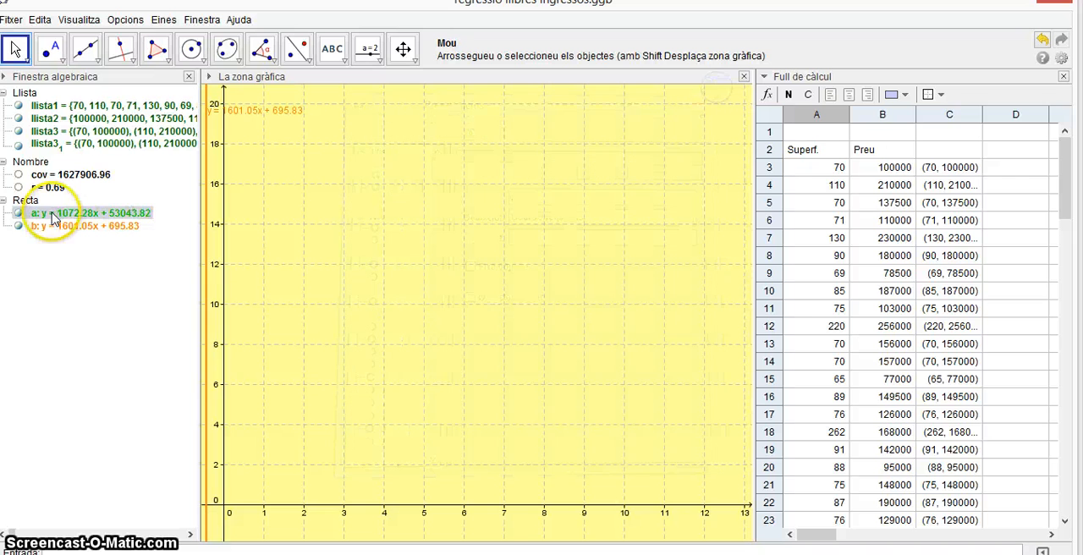
Redefine regression line a as RegLinealY[llista3].
right_click(52, 216)
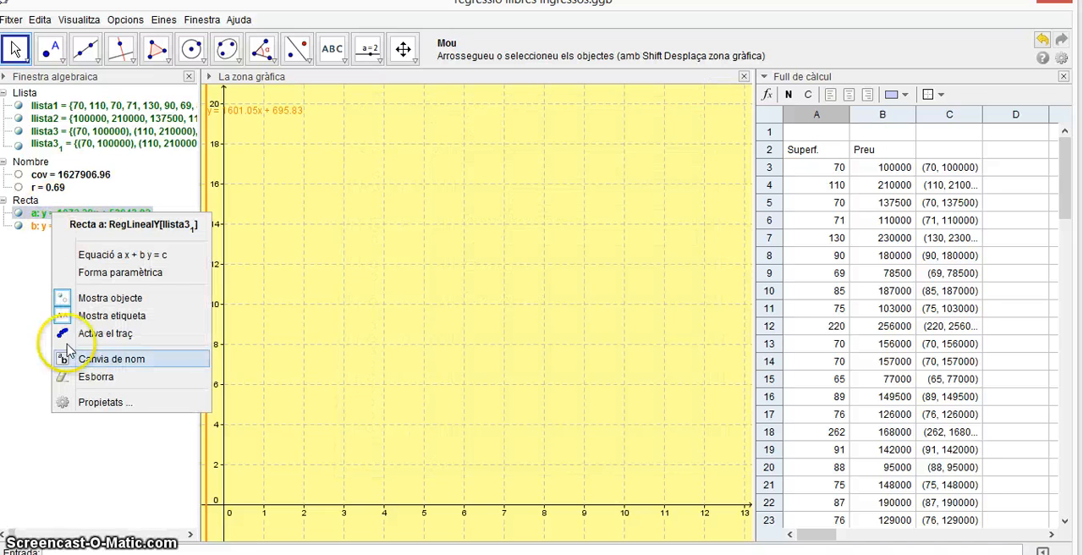
left_click(108, 402)
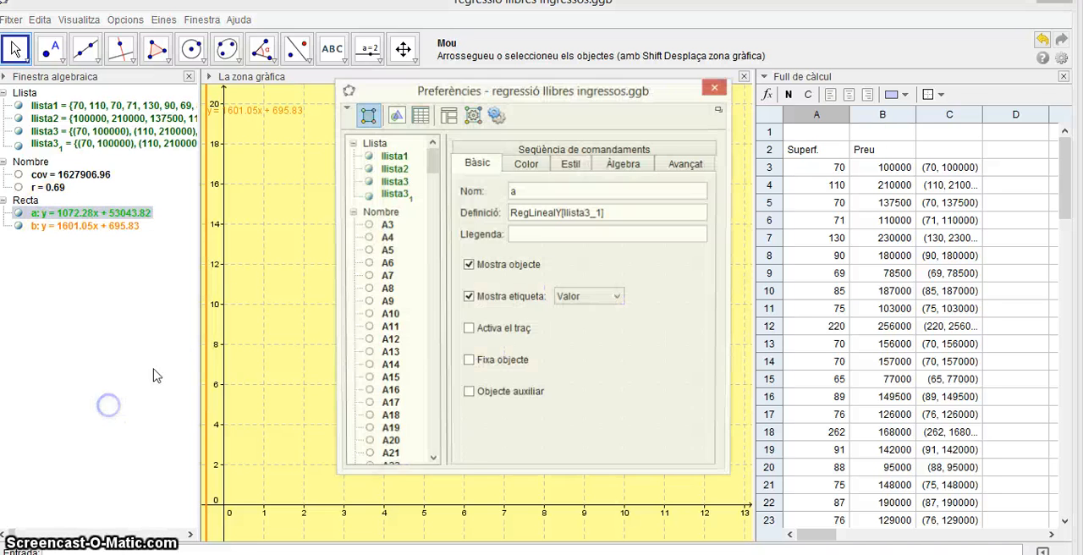
left_click(601, 213)
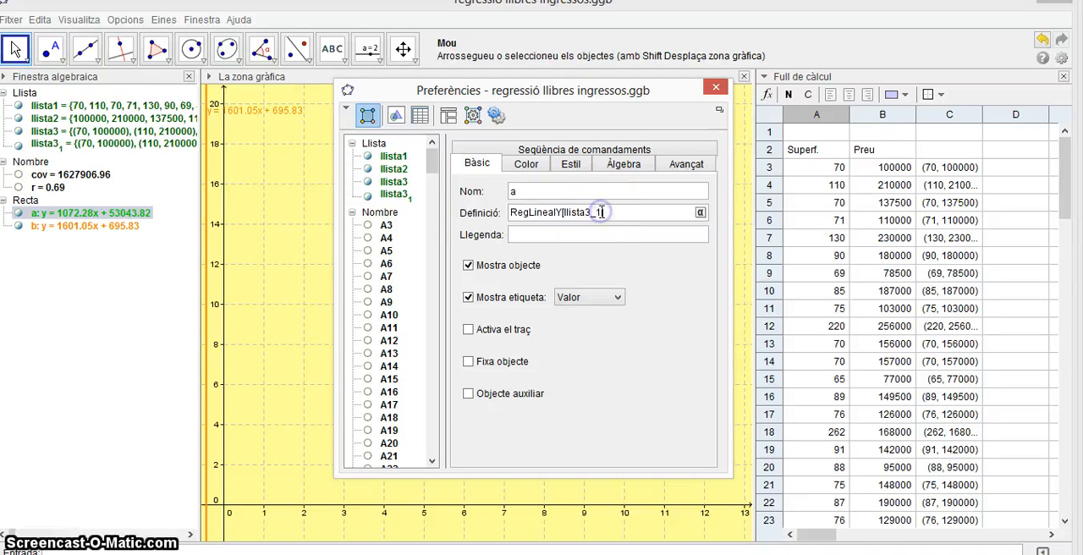
key("BackSpace")
key("BackSpace")
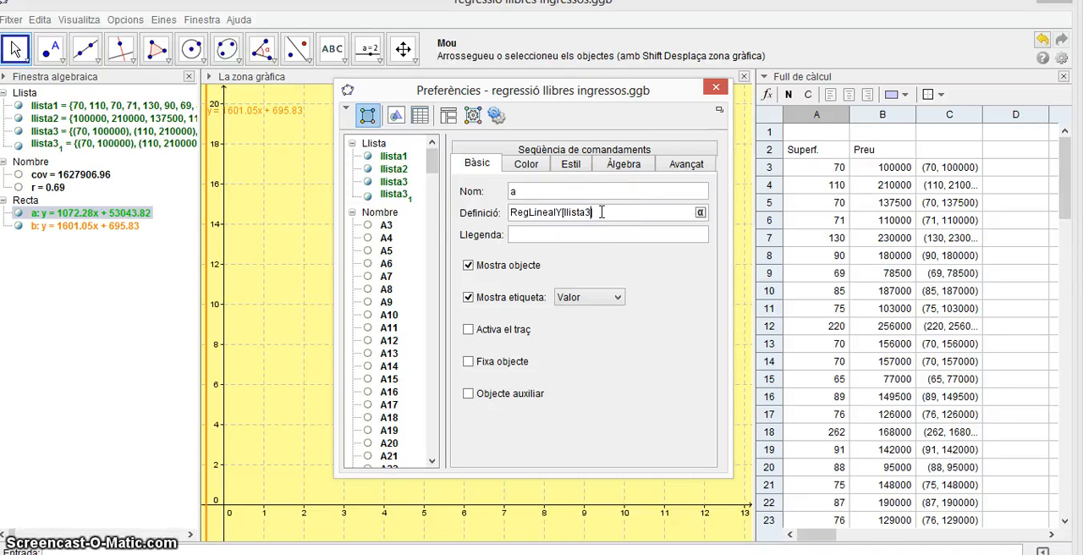
left_click(715, 87)
Redefine regression line b as RegLinealX[llista3], and delete the old subscripted llista3 list.
right_click(64, 226)
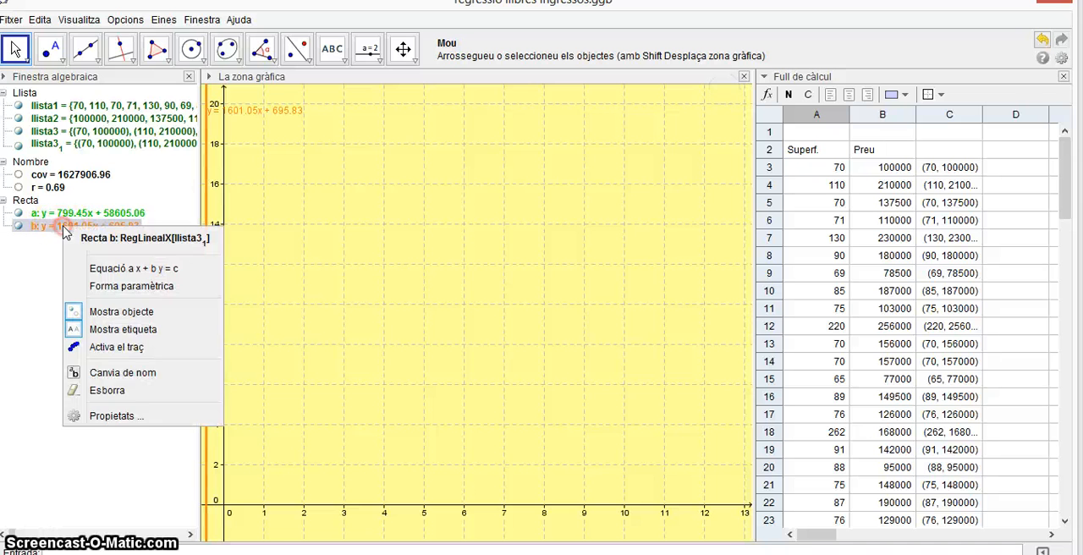
left_click(139, 415)
left_click(613, 213)
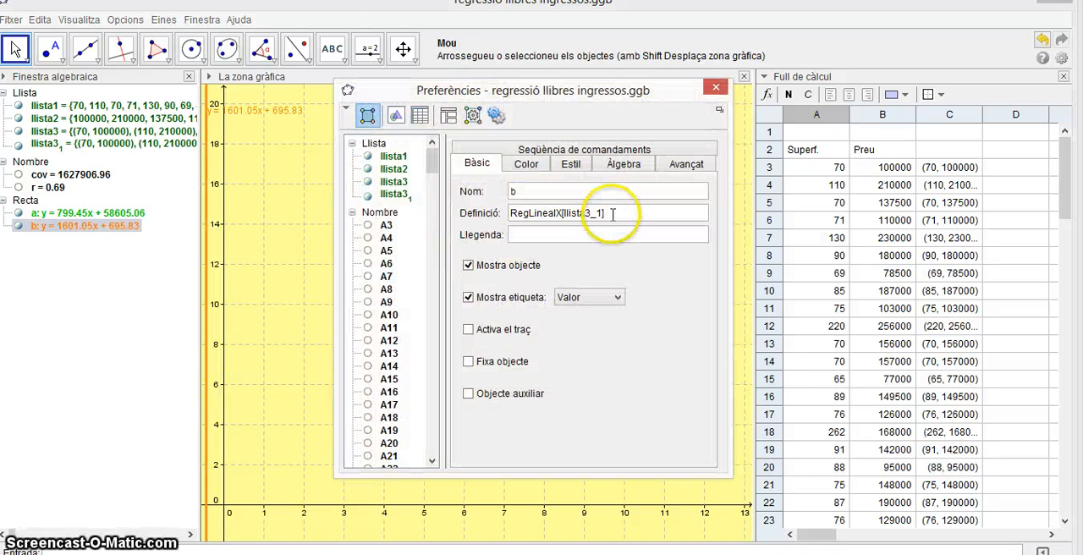
left_click(602, 214)
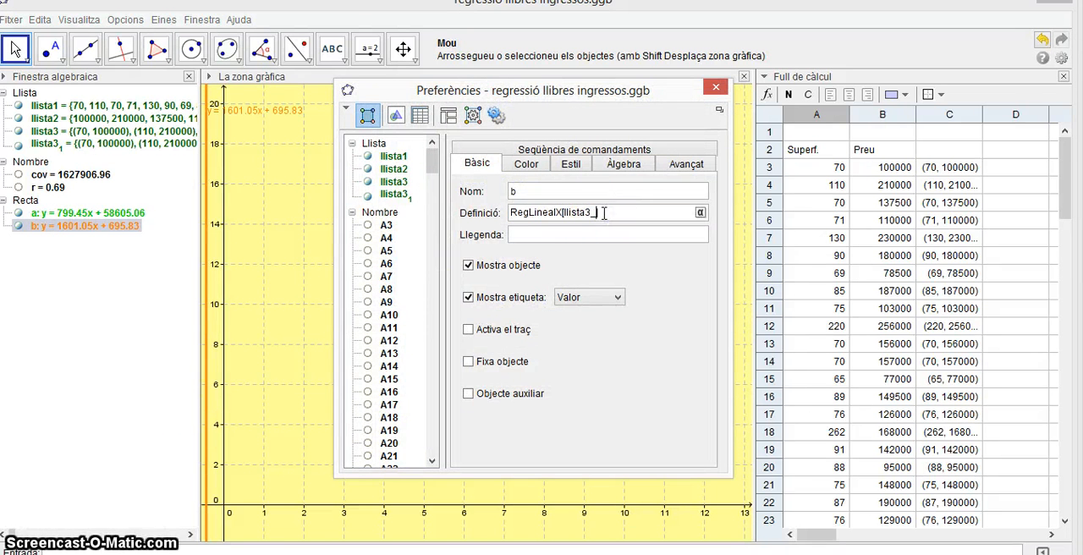
left_click(716, 87)
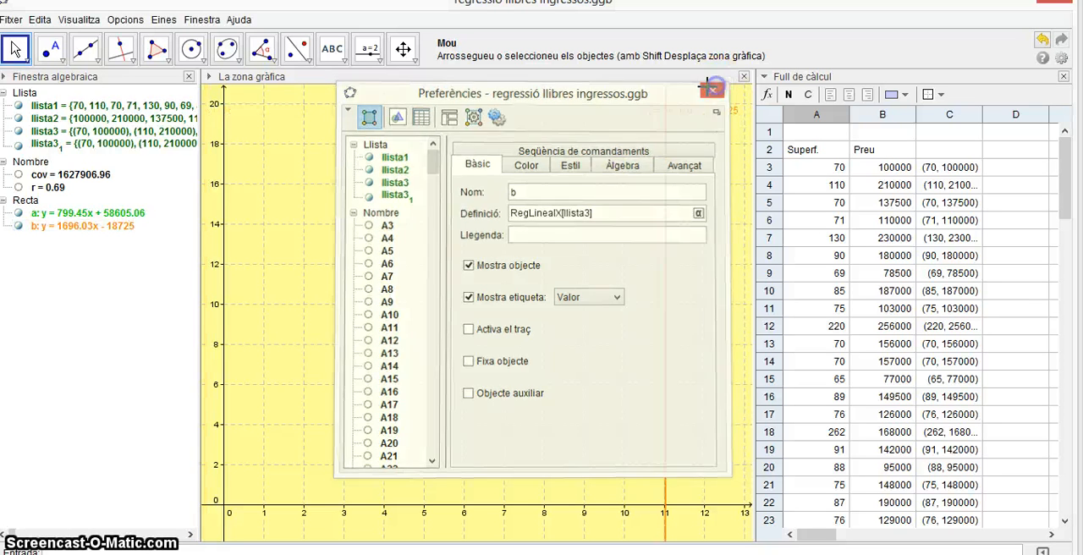
right_click(66, 144)
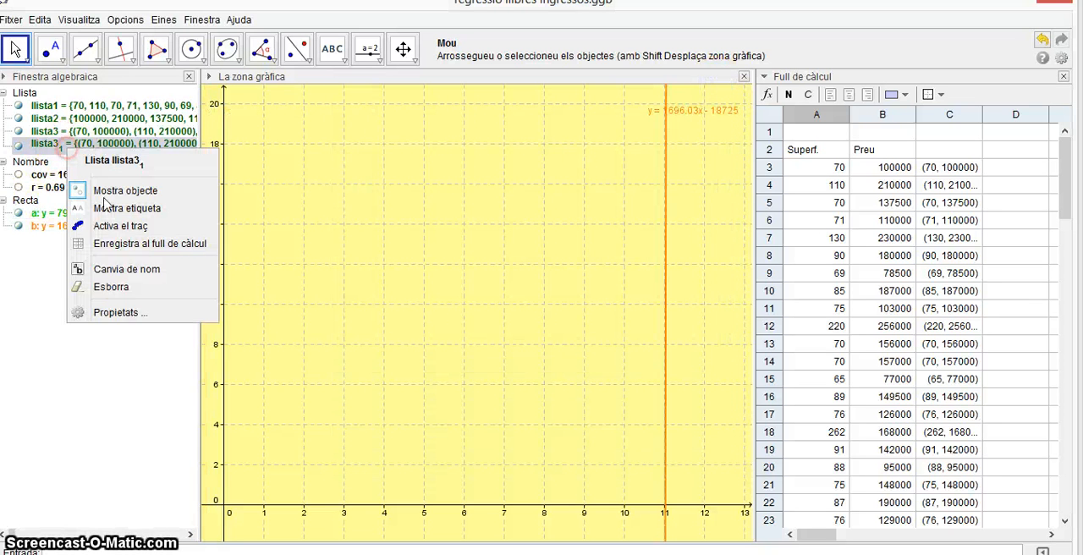
left_click(127, 289)
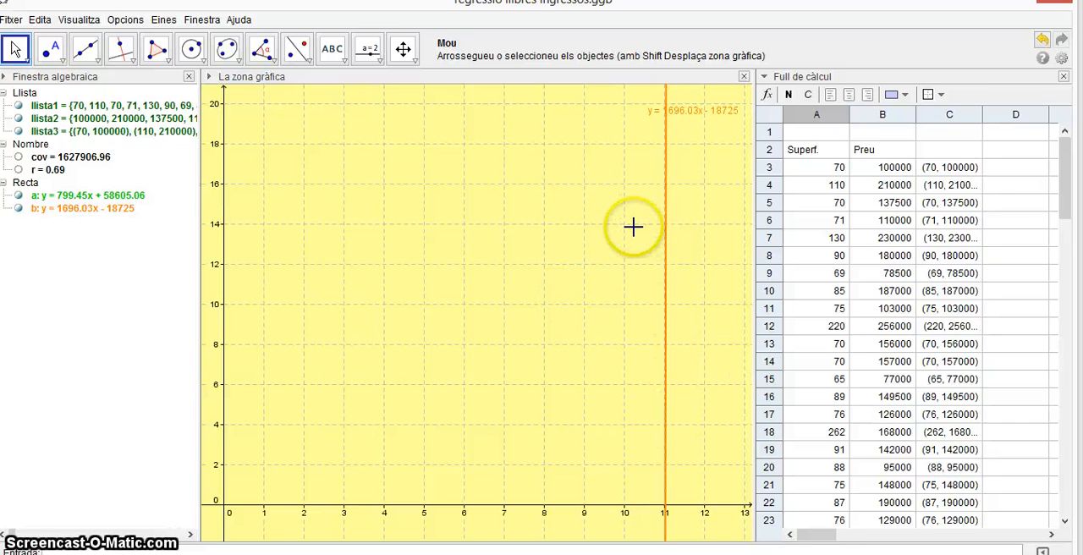
Set the x-axis to y-axis ratio of the graphics view to 1:500.
right_click(531, 210)
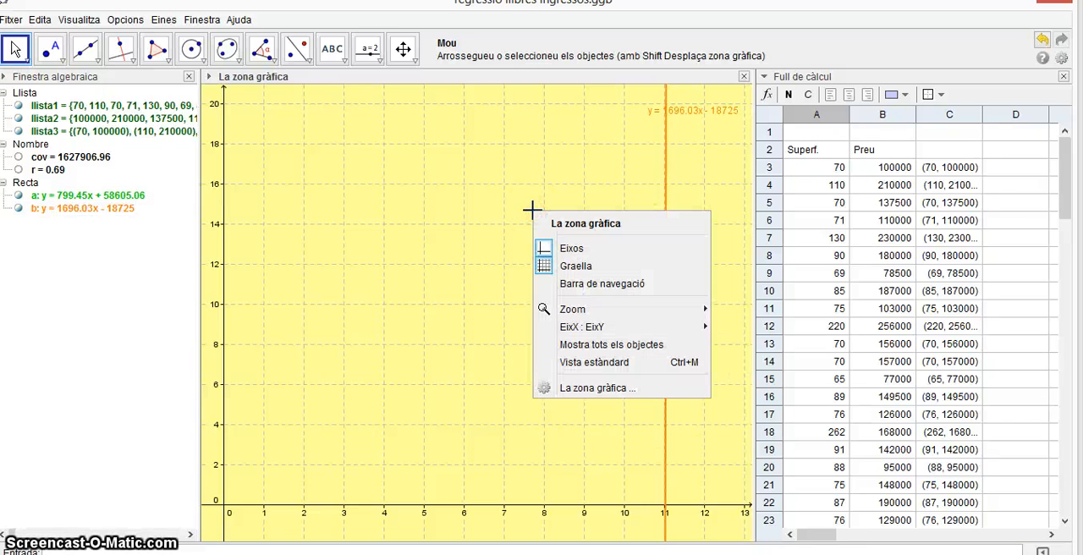
scroll(323, 258, "down", 6)
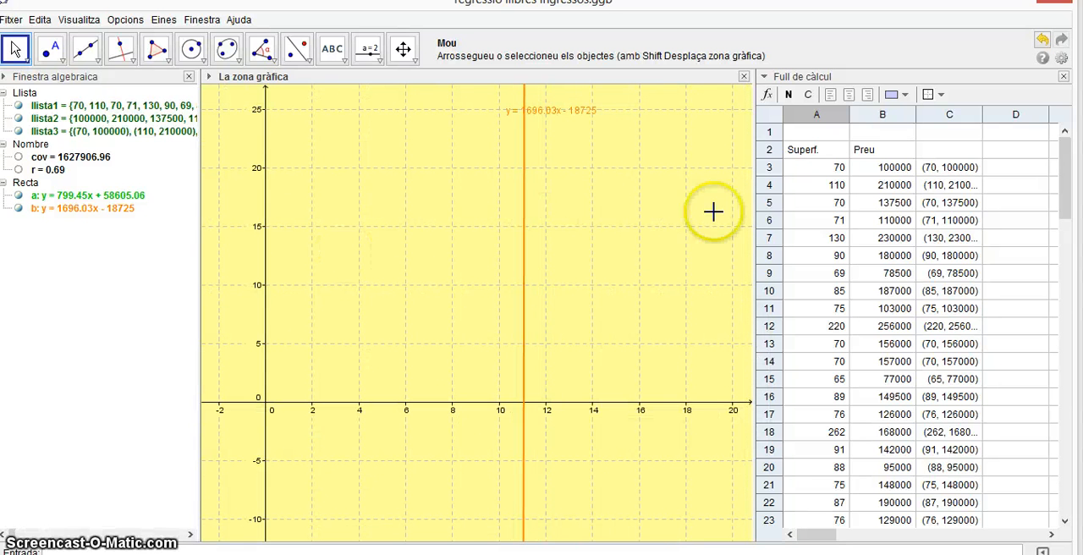
left_click(127, 197)
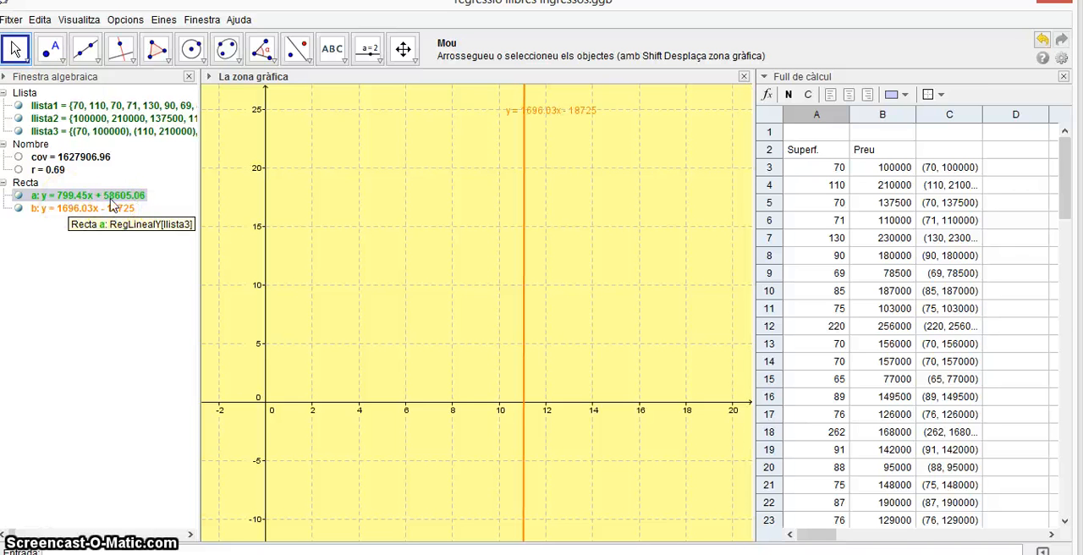
left_click(125, 202)
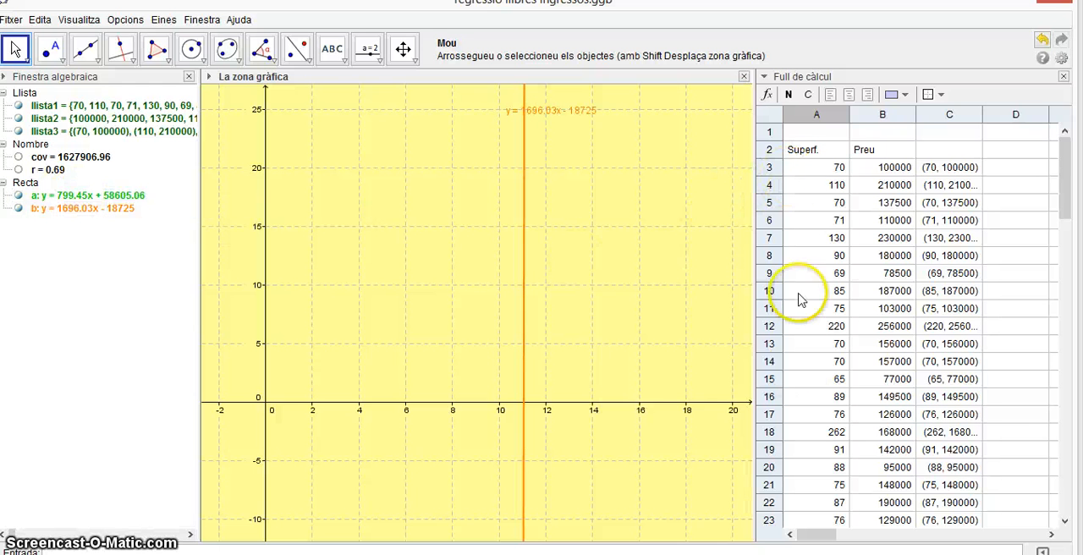
scroll(818, 470, "down", 1)
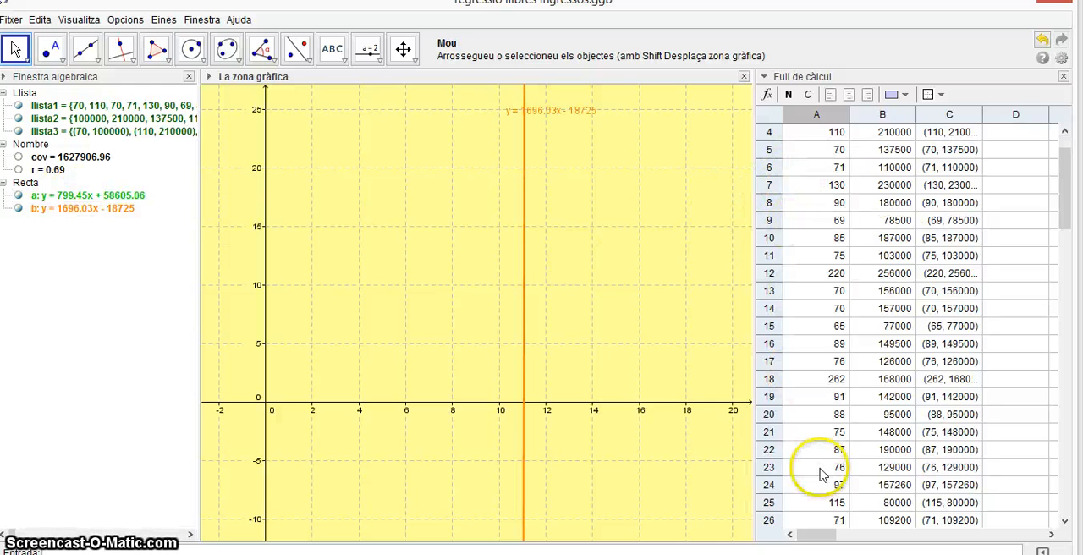
scroll(804, 339, "up", 1)
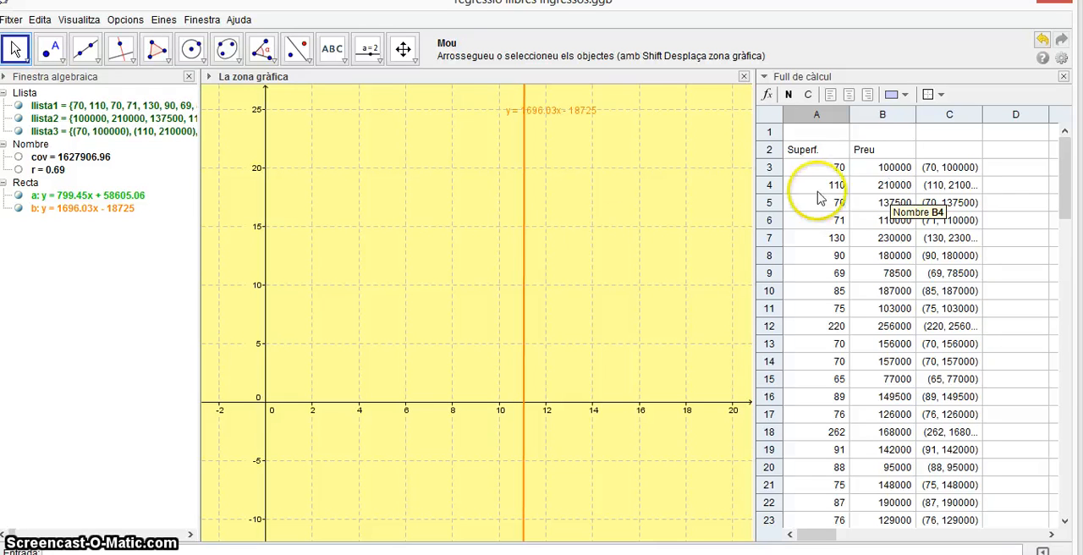
right_click(467, 250)
mouse_move(522, 375)
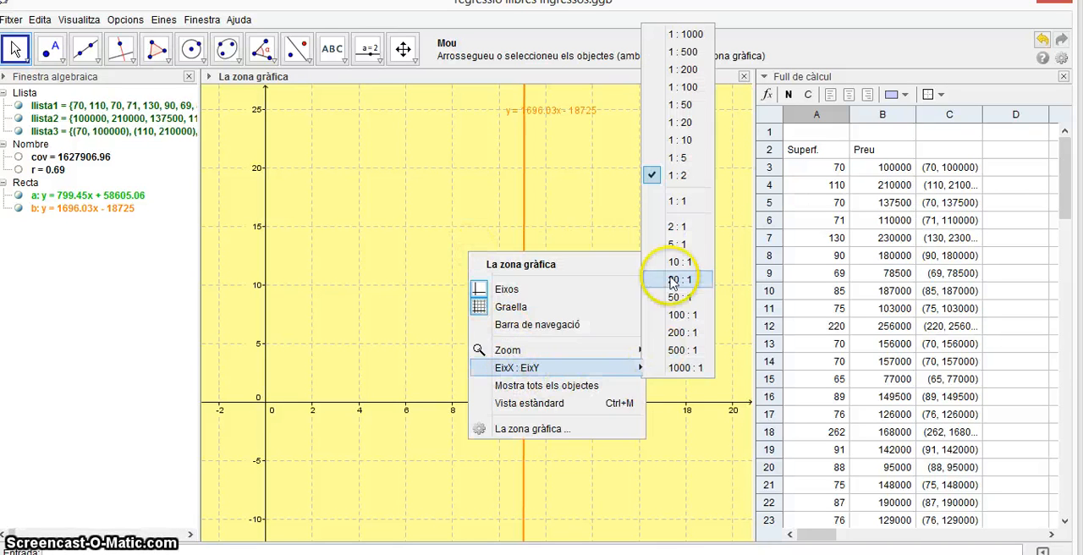
left_click(683, 52)
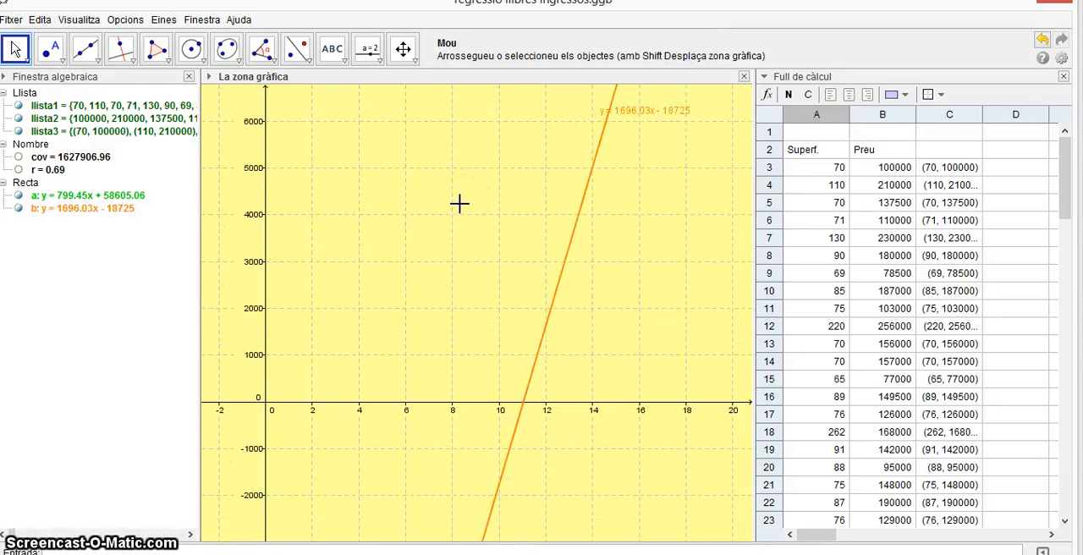
Bring the cloud of points and both regression lines into the graphics view, and narrow the algebra view slightly.
scroll(459, 203, "down", 5)
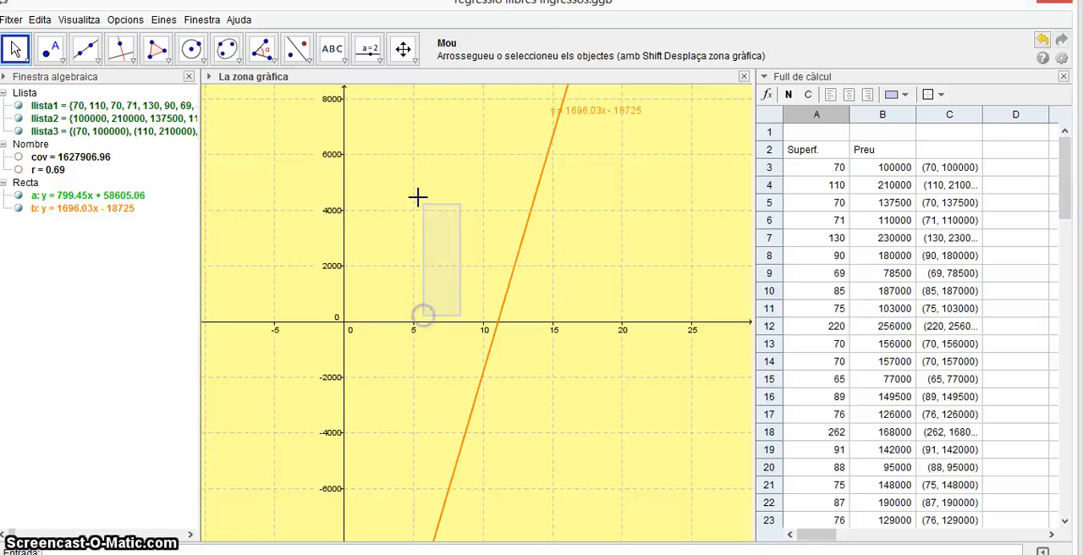
left_click(403, 48)
left_click_drag(418, 174, 350, 288)
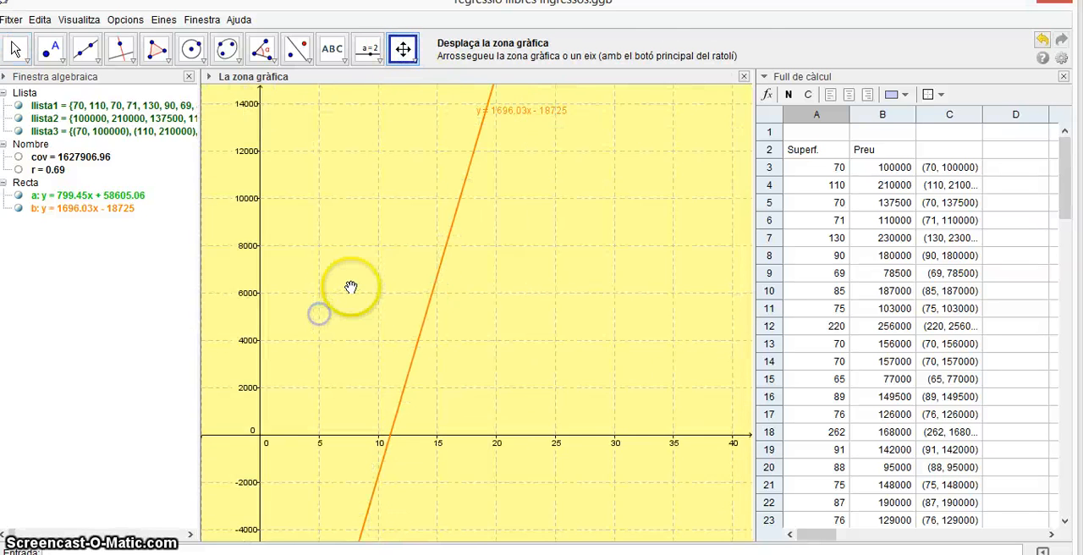
scroll(351, 288, "down", 6)
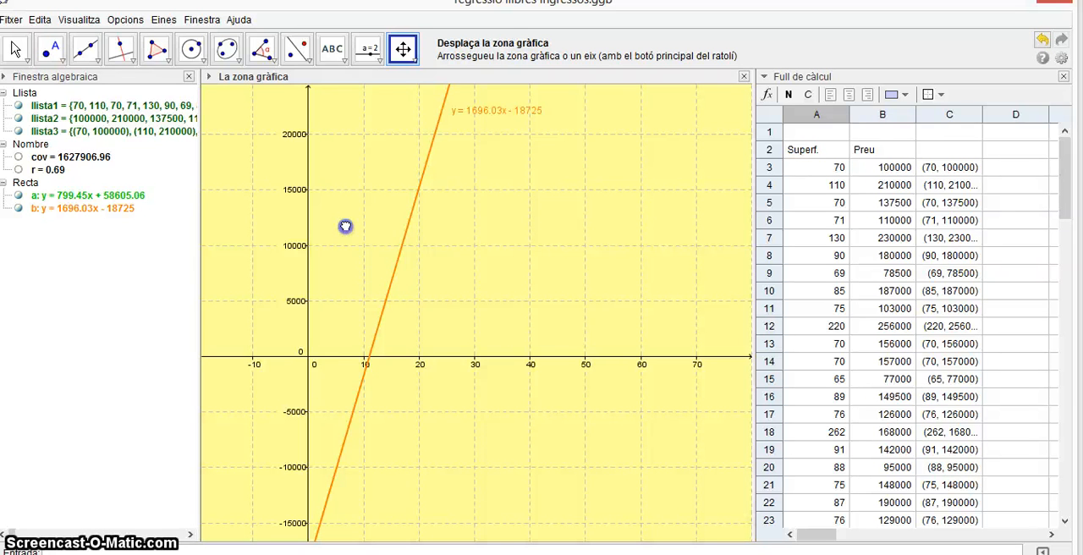
left_click_drag(346, 226, 346, 351)
scroll(346, 351, "down", 5)
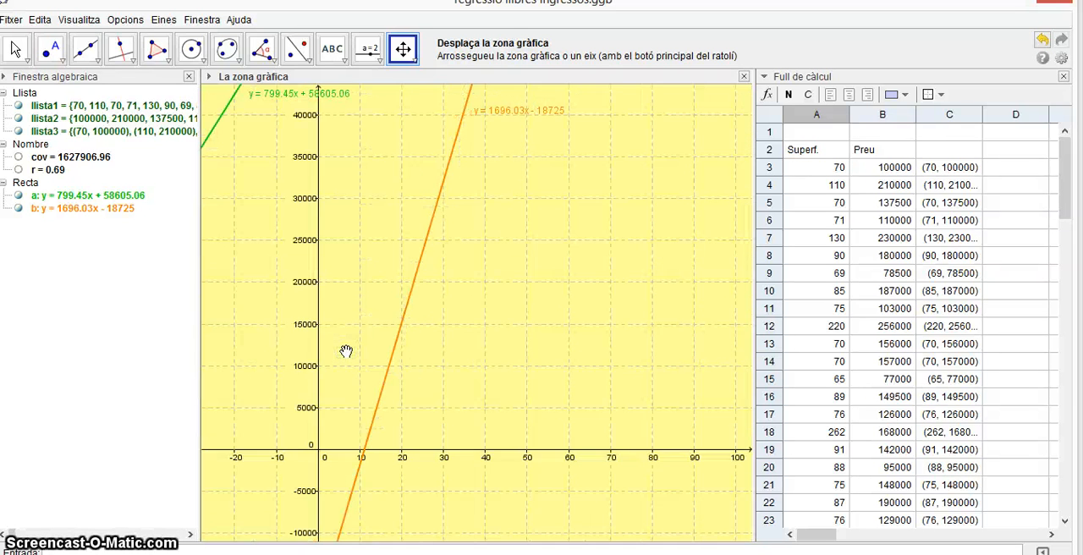
scroll(346, 351, "down", 7)
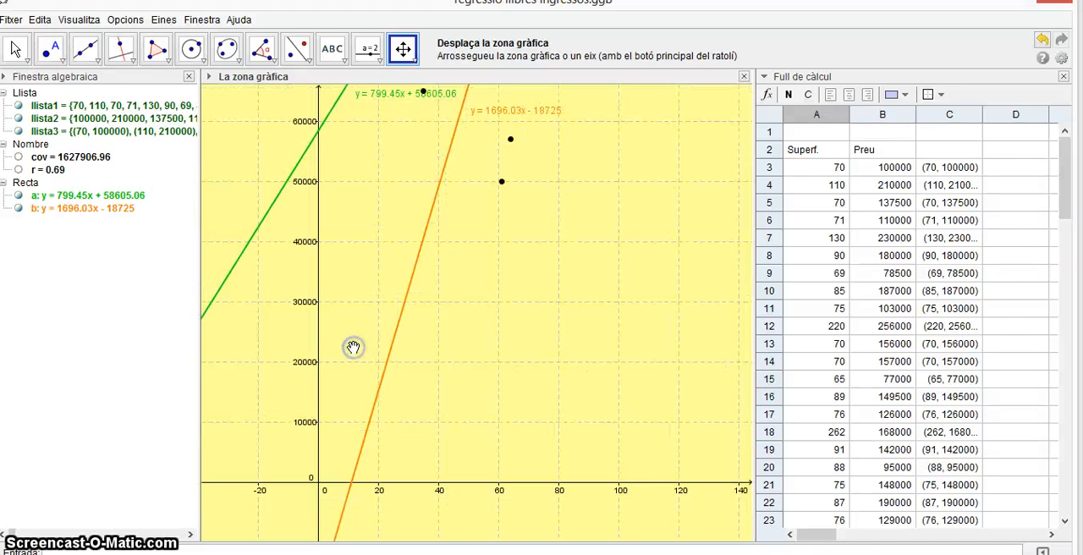
left_click(360, 245)
left_click_drag(361, 246, 361, 349)
scroll(361, 350, "down", 4)
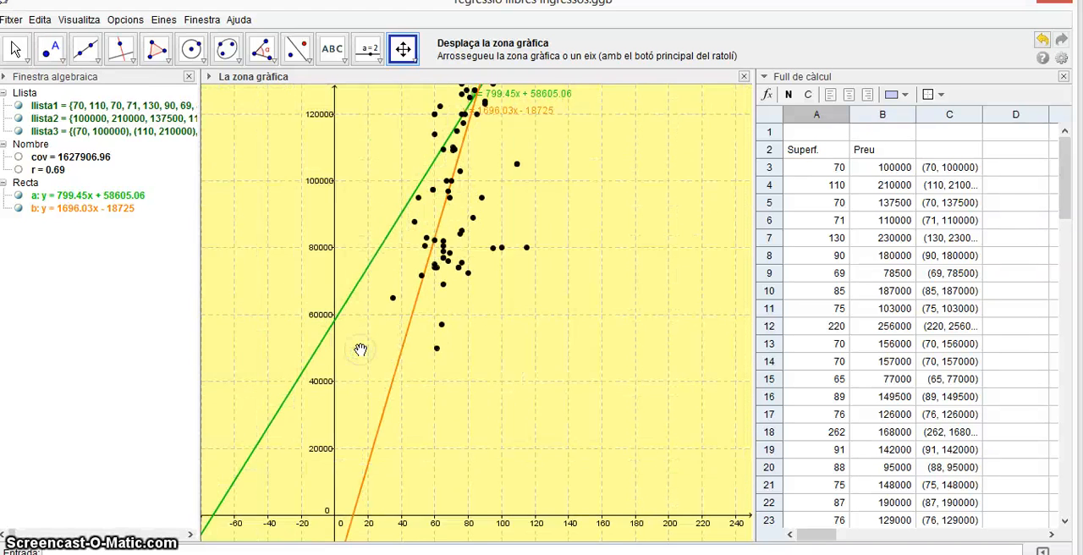
left_click_drag(333, 235, 273, 261)
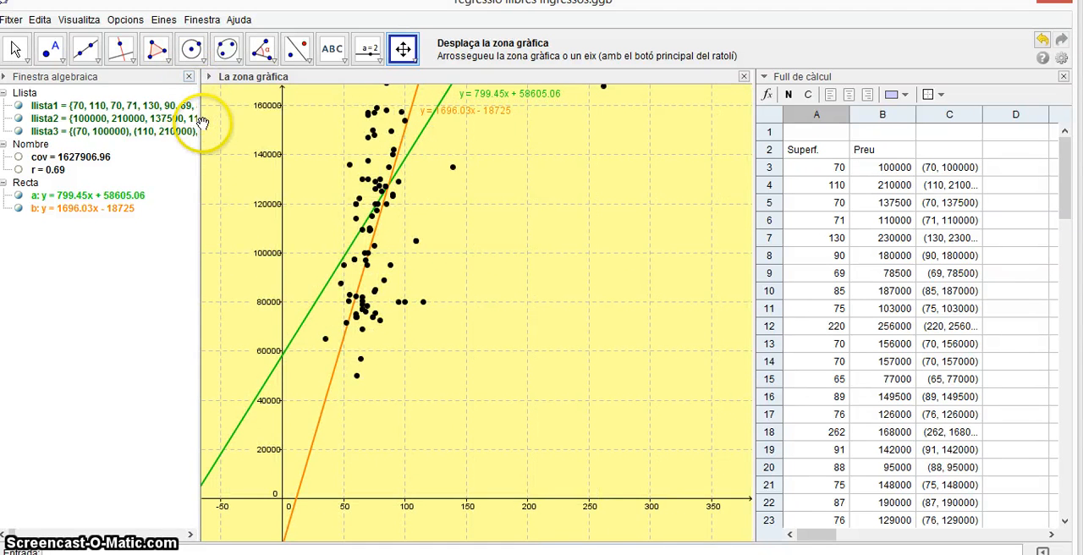
left_click_drag(201, 126, 181, 128)
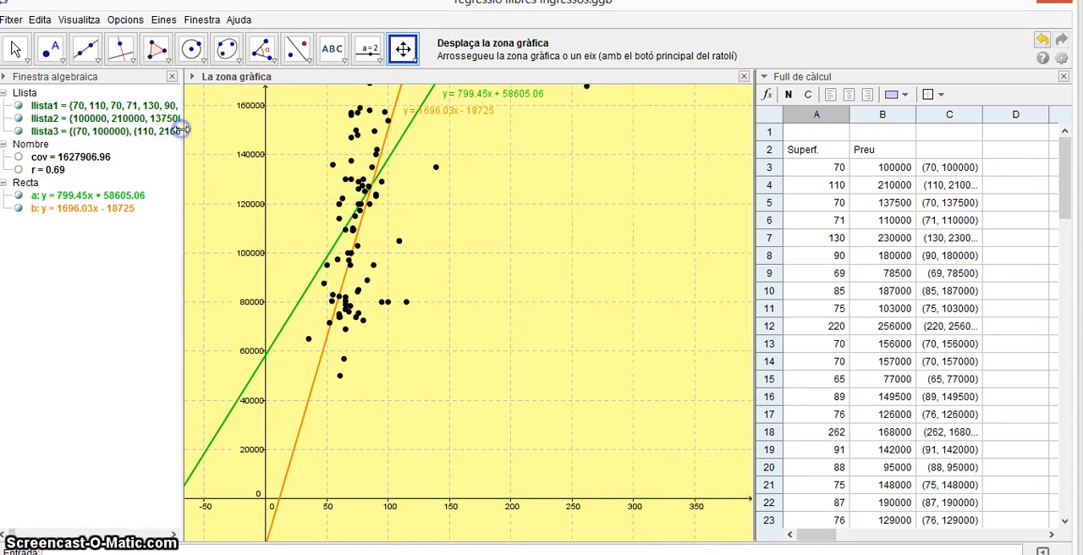